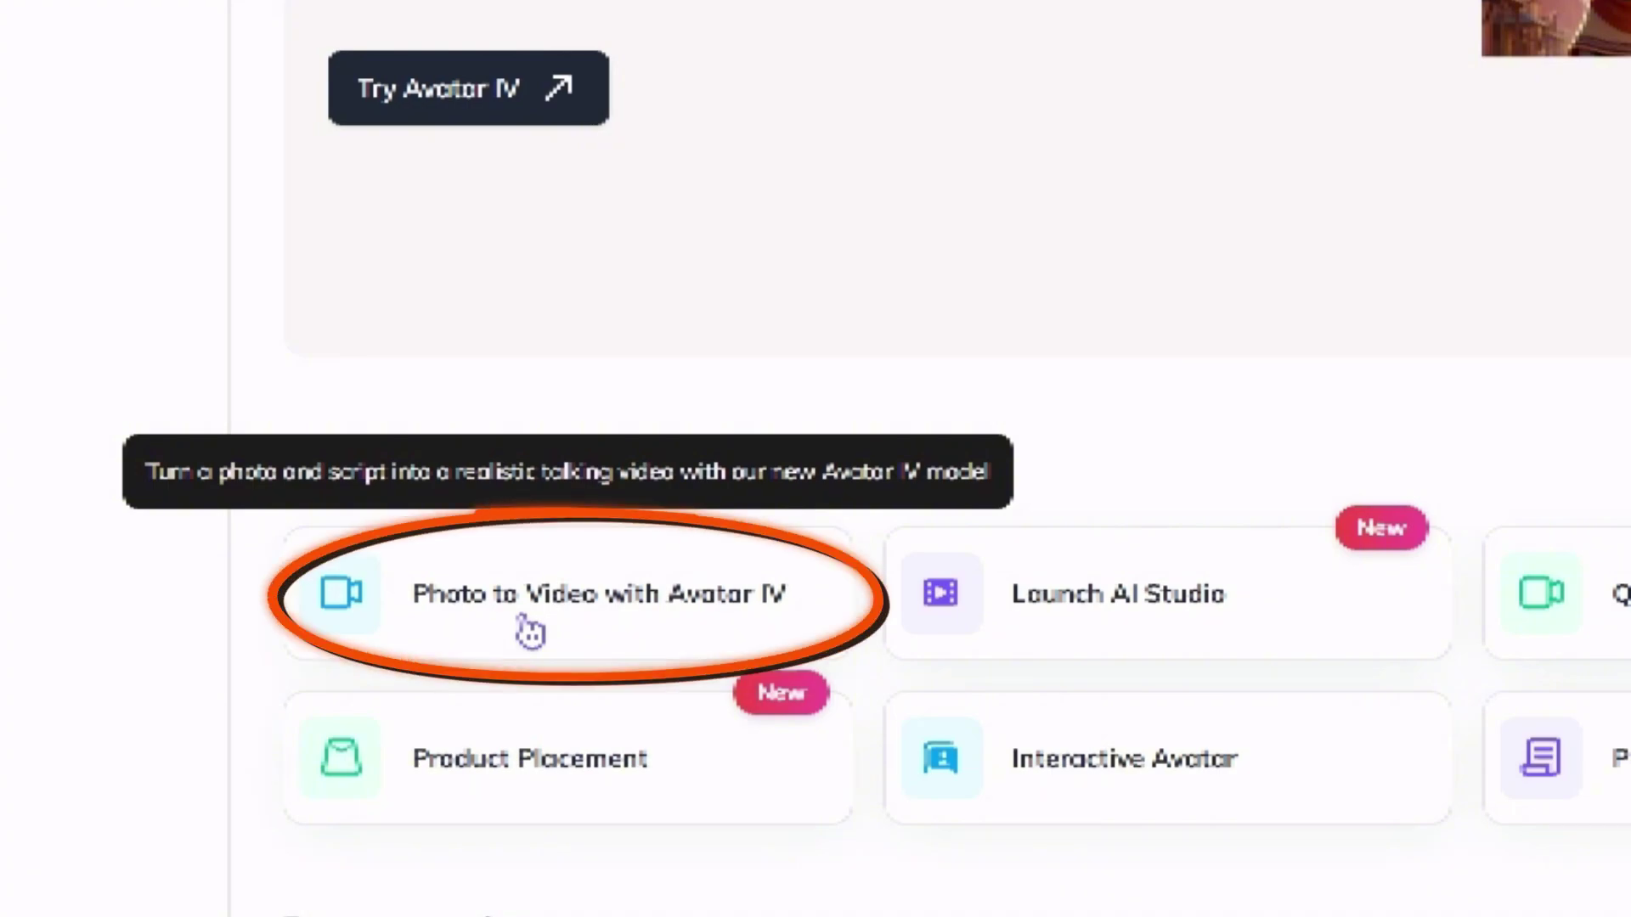
# Step: Upload the golden retriever photo as the avatar in the Avatar IV photo-to-video creator
pyautogui.click(531, 633)
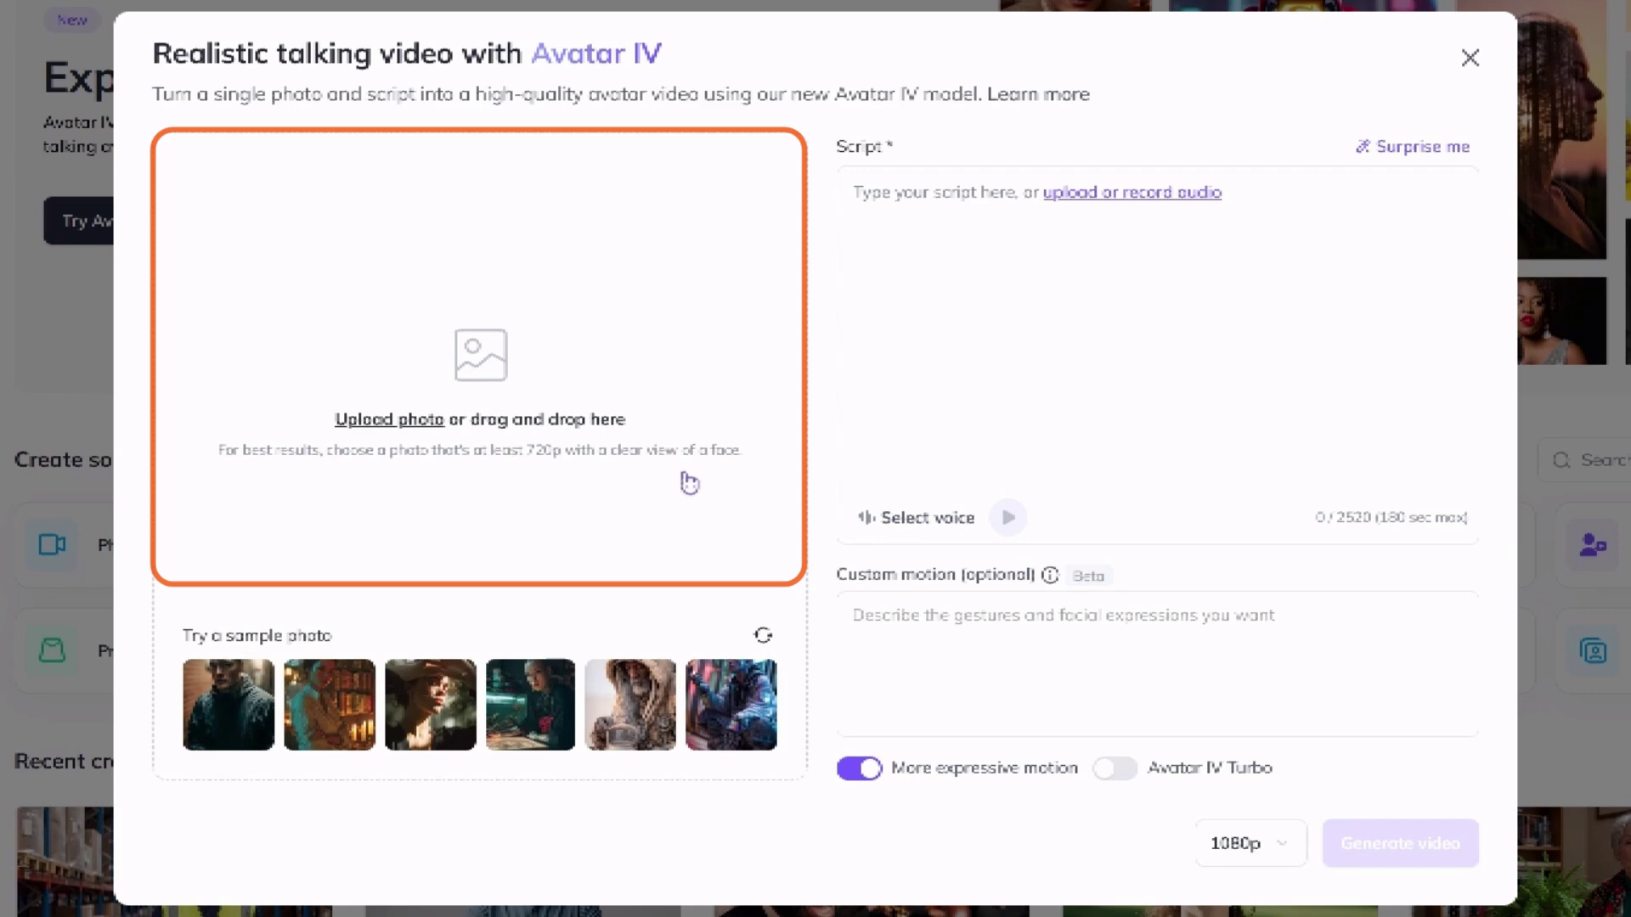
pyautogui.moveTo(4, 352); pyautogui.dragTo(476, 476)
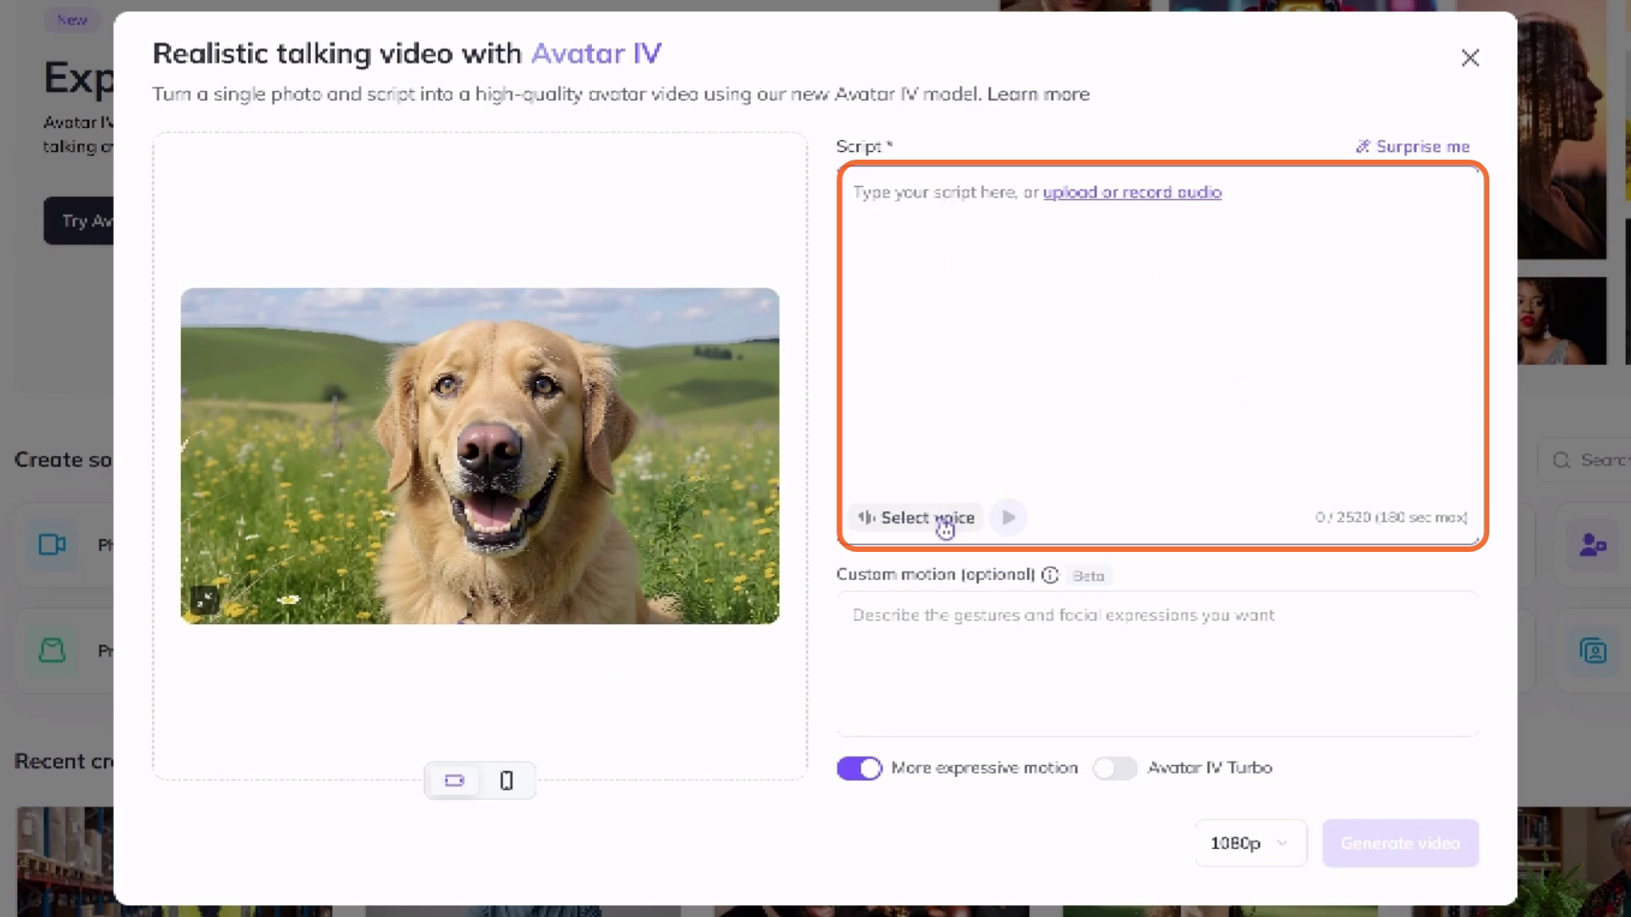
pyautogui.click(1111, 209)
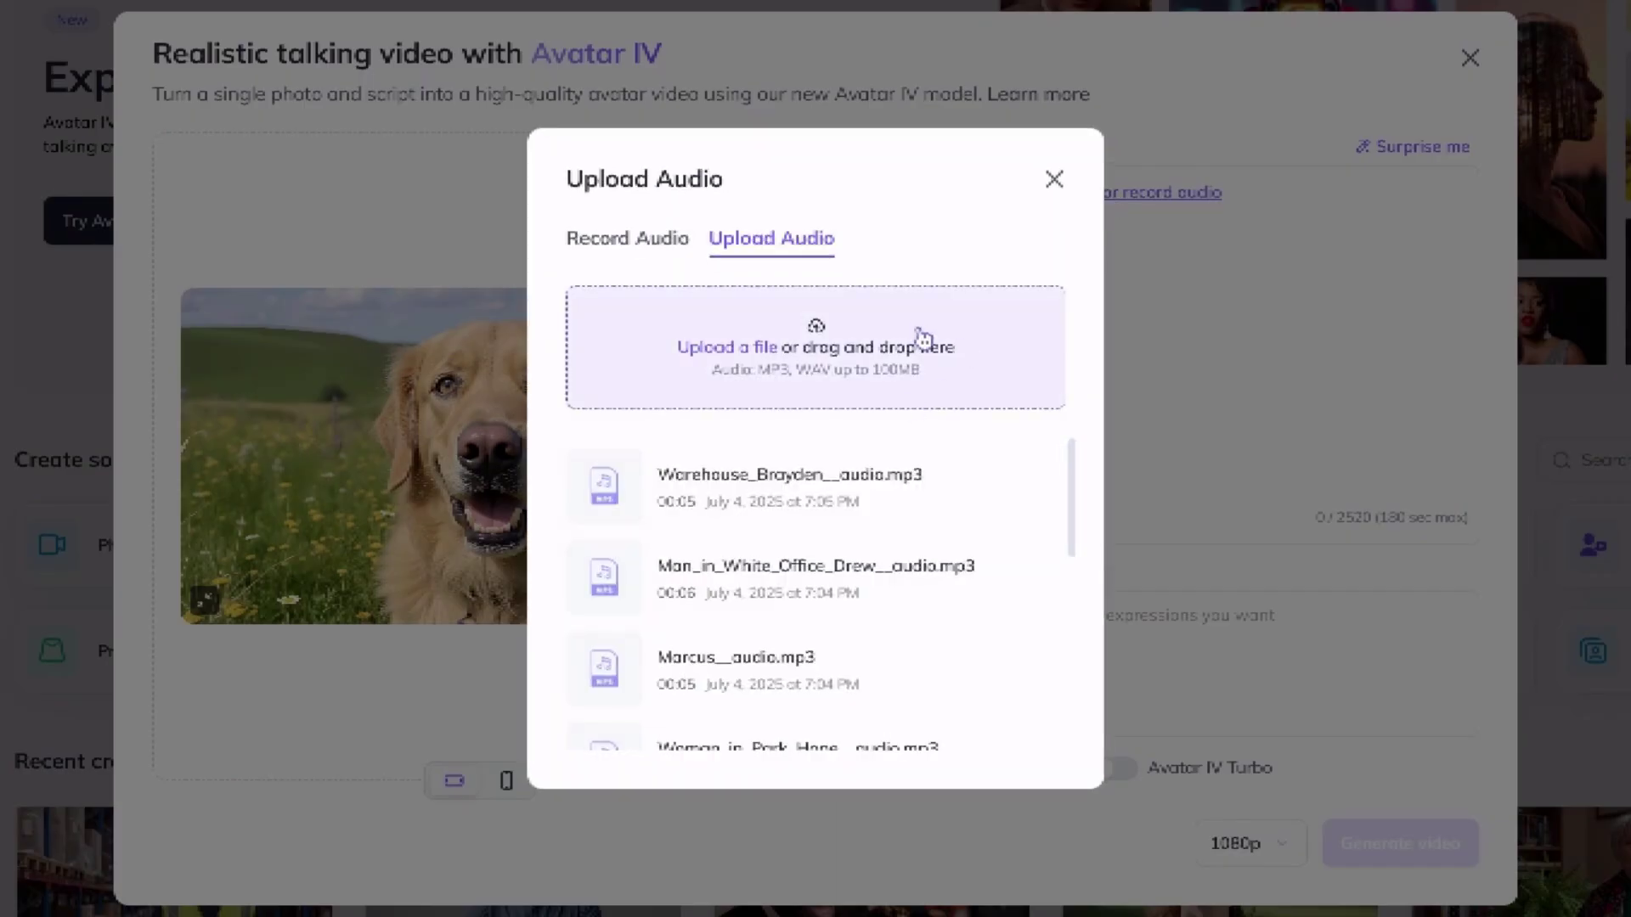
pyautogui.click(638, 248)
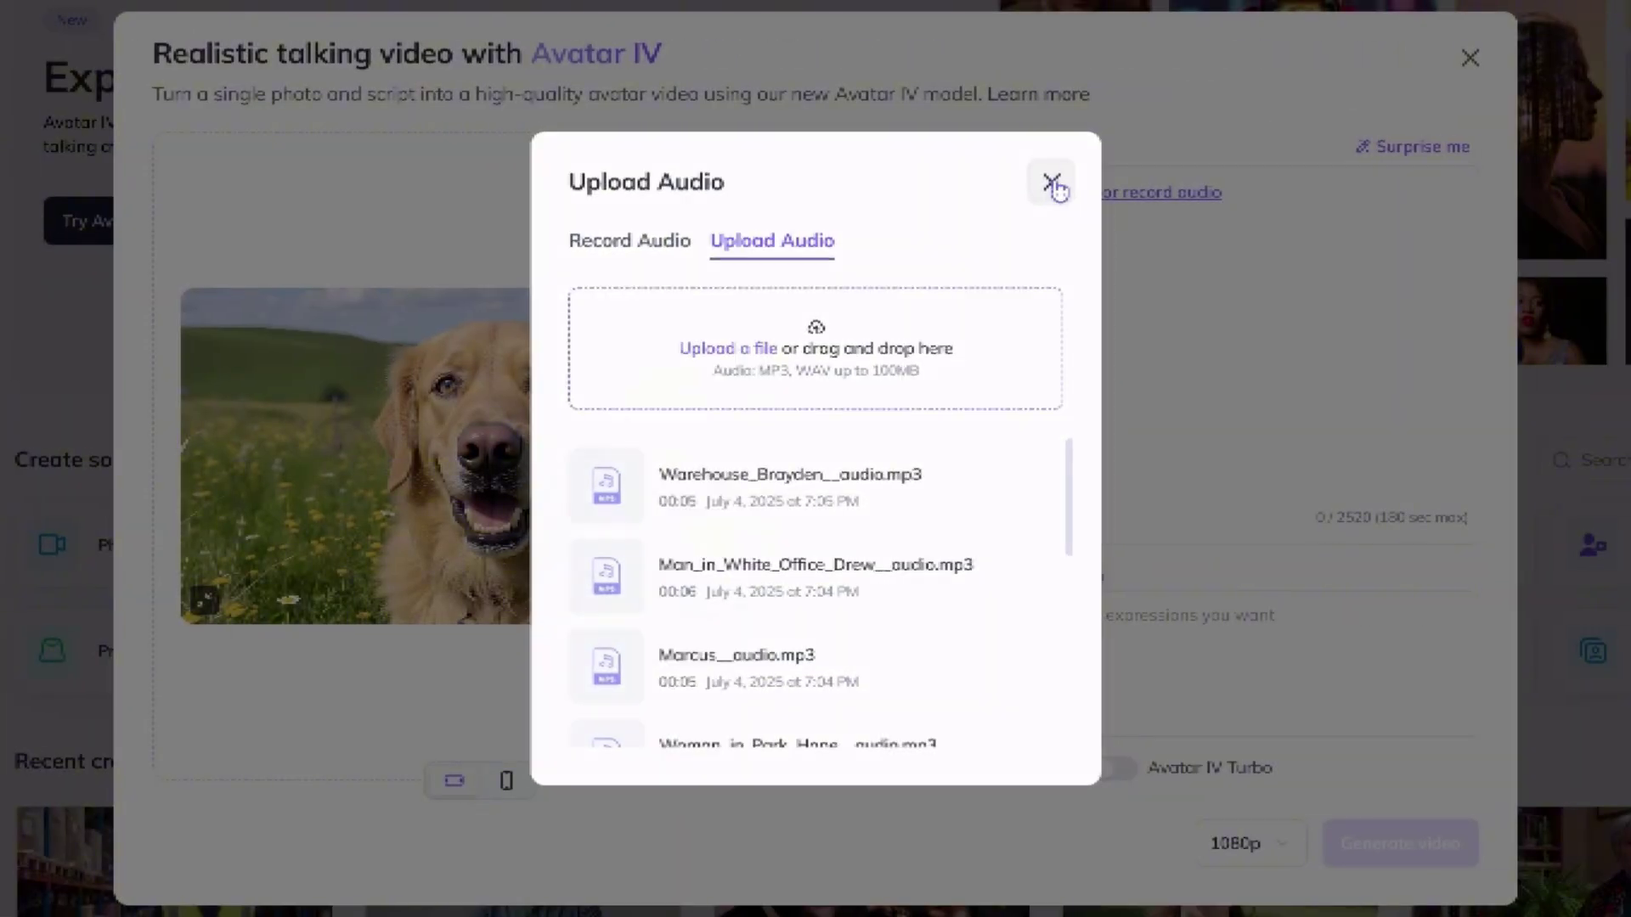
pyautogui.click(1055, 182)
pyautogui.click(868, 202)
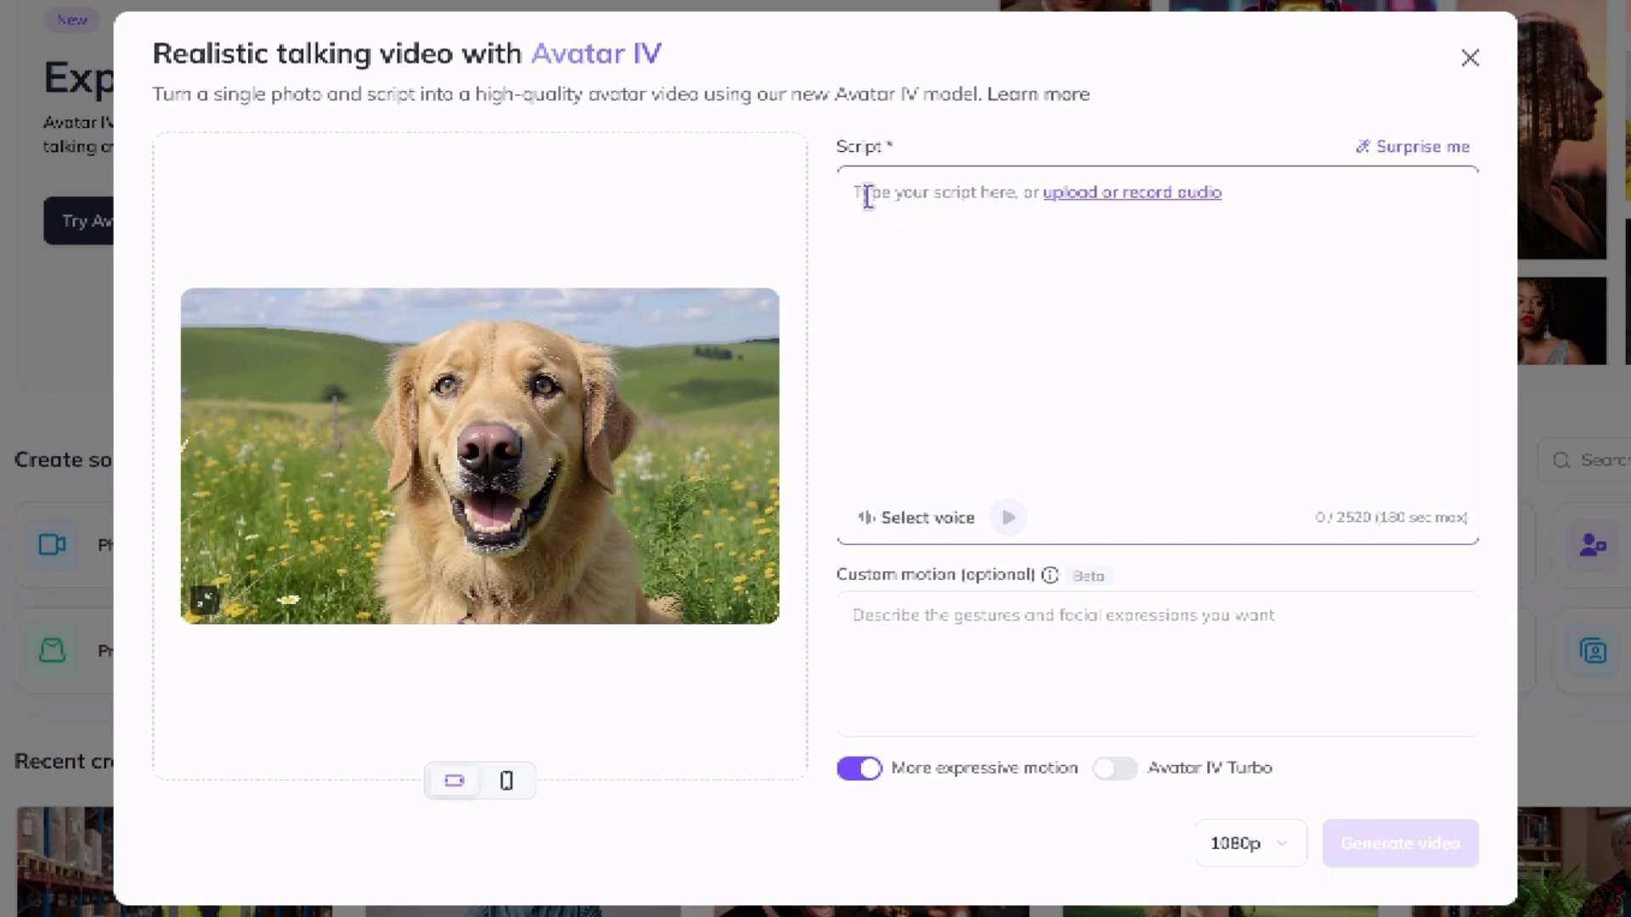
# Step: Paste the 'outstanding in my field' script and browse the voice library
pyautogui.write("You might say I'm outstanding in my field. But that wouldn't be completely accurate because I'm actually sitting.")
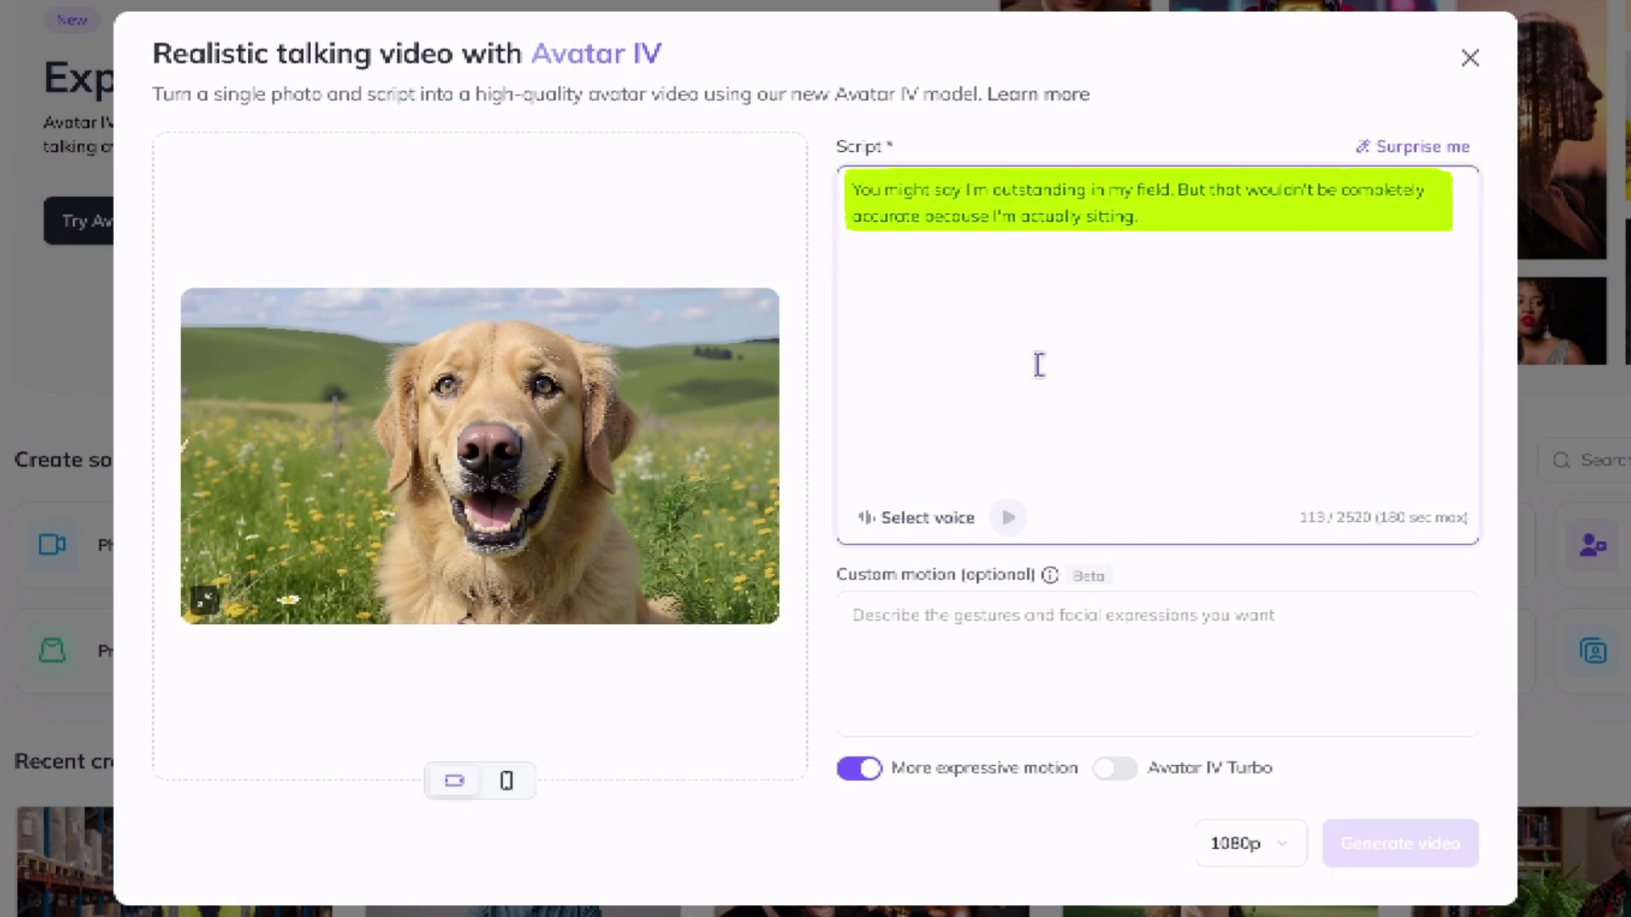
pyautogui.click(914, 526)
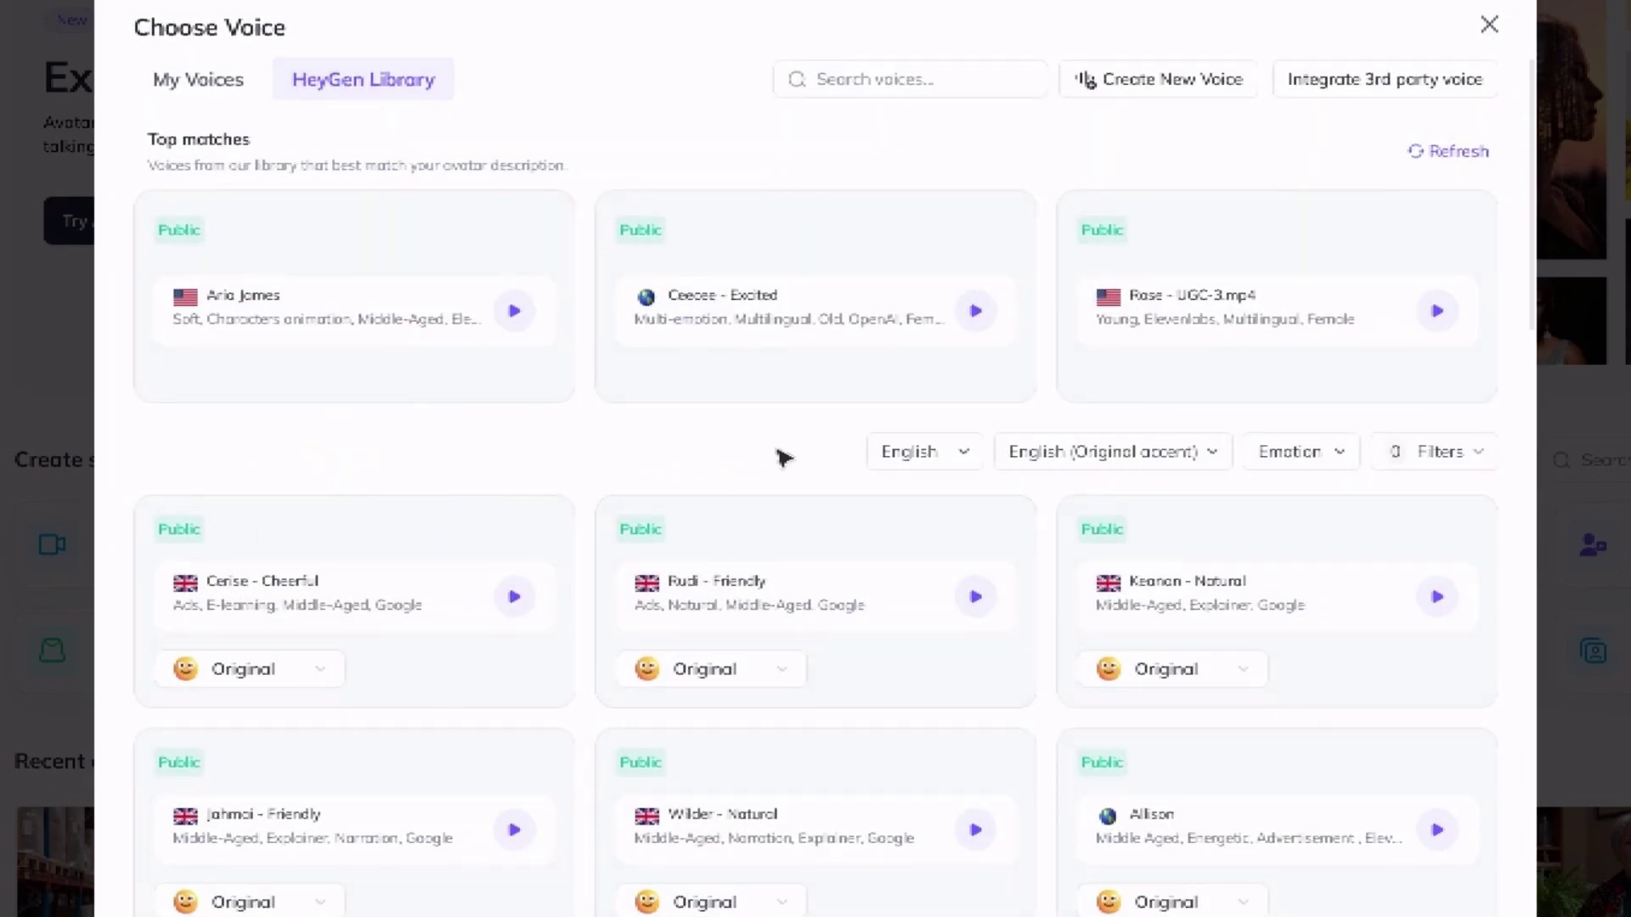
pyautogui.scroll(-18, 783, 457)
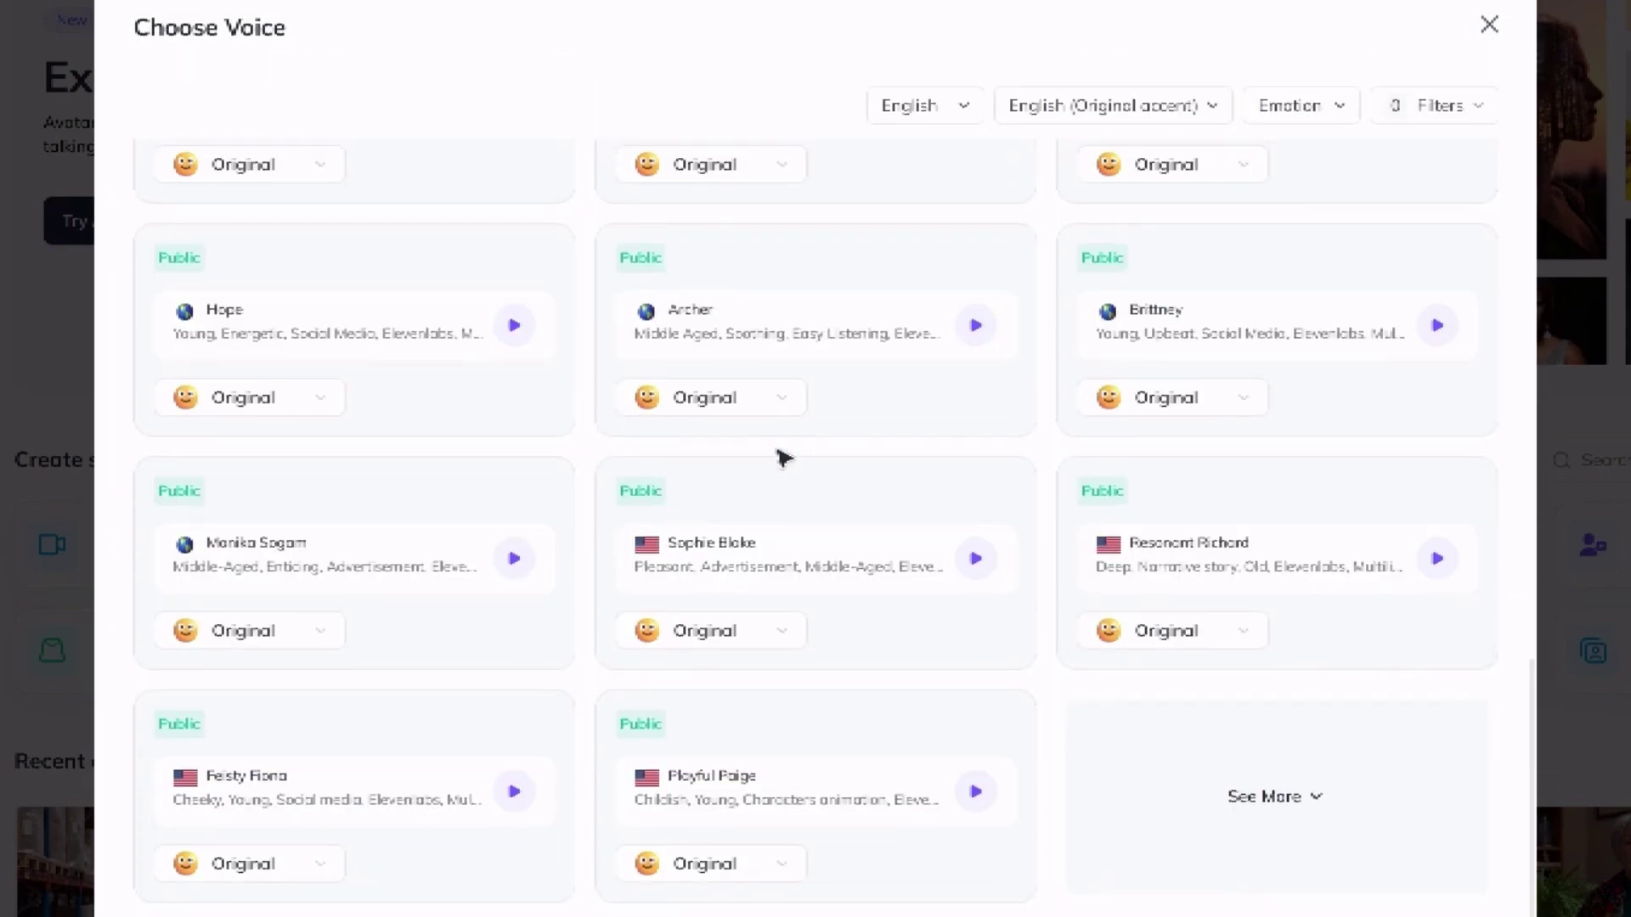
pyautogui.click(1241, 818)
pyautogui.scroll(-5, 1091, 824)
pyautogui.scroll(-5, 1081, 786)
pyautogui.scroll(20, 1092, 601)
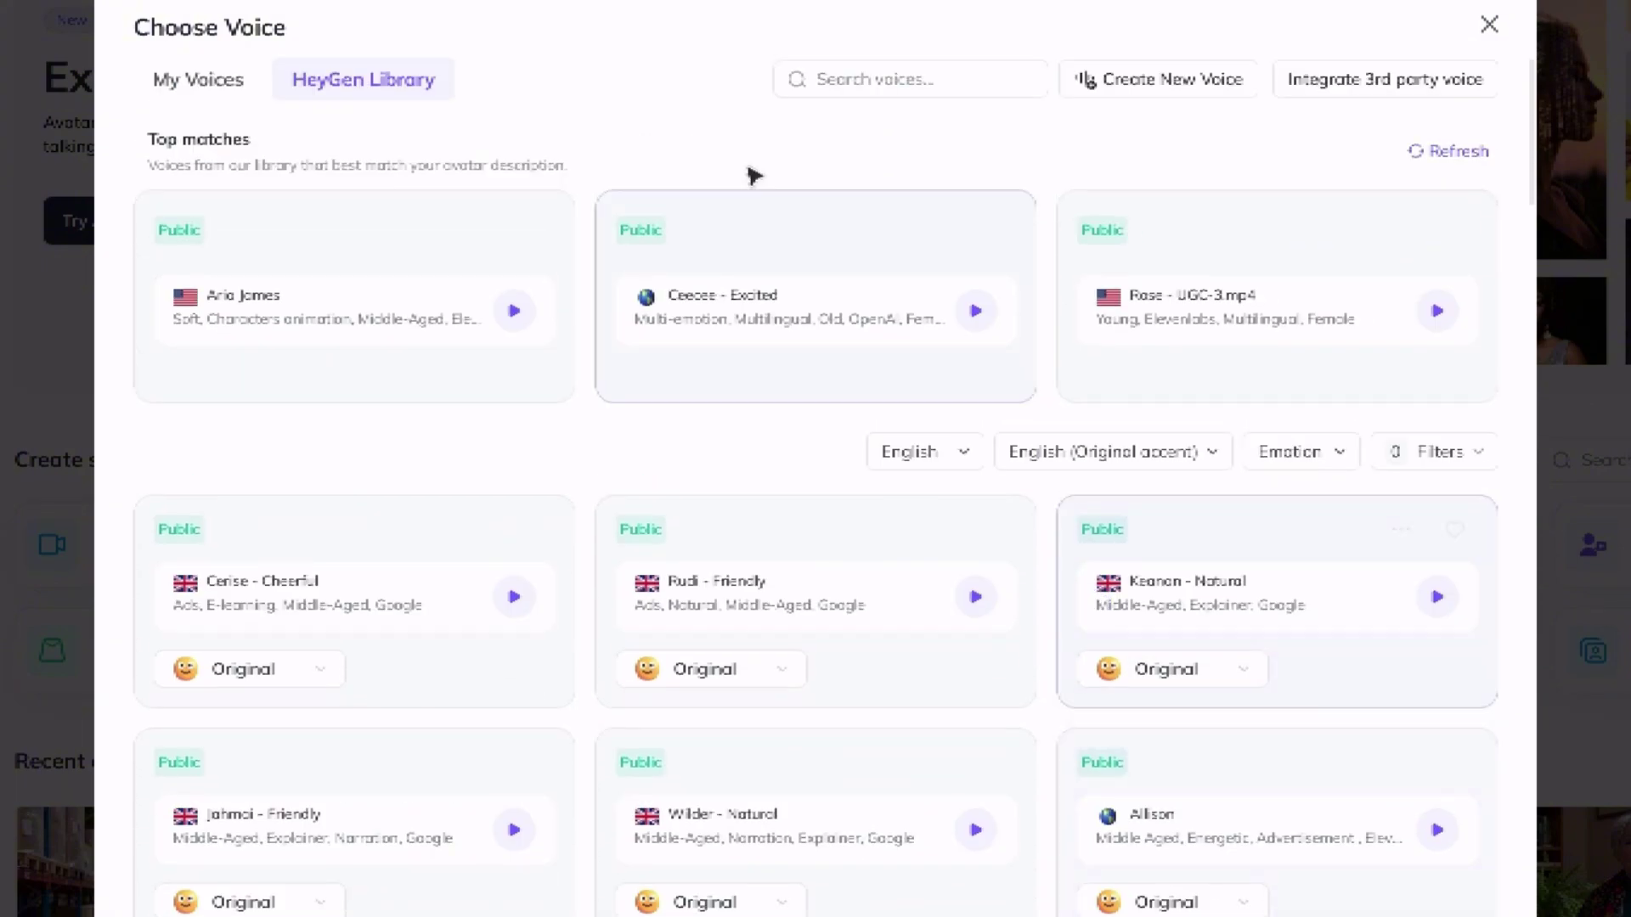
# Step: Look through the voice language, accent, emotion and extra filters without changing them
pyautogui.click(969, 453)
pyautogui.click(971, 455)
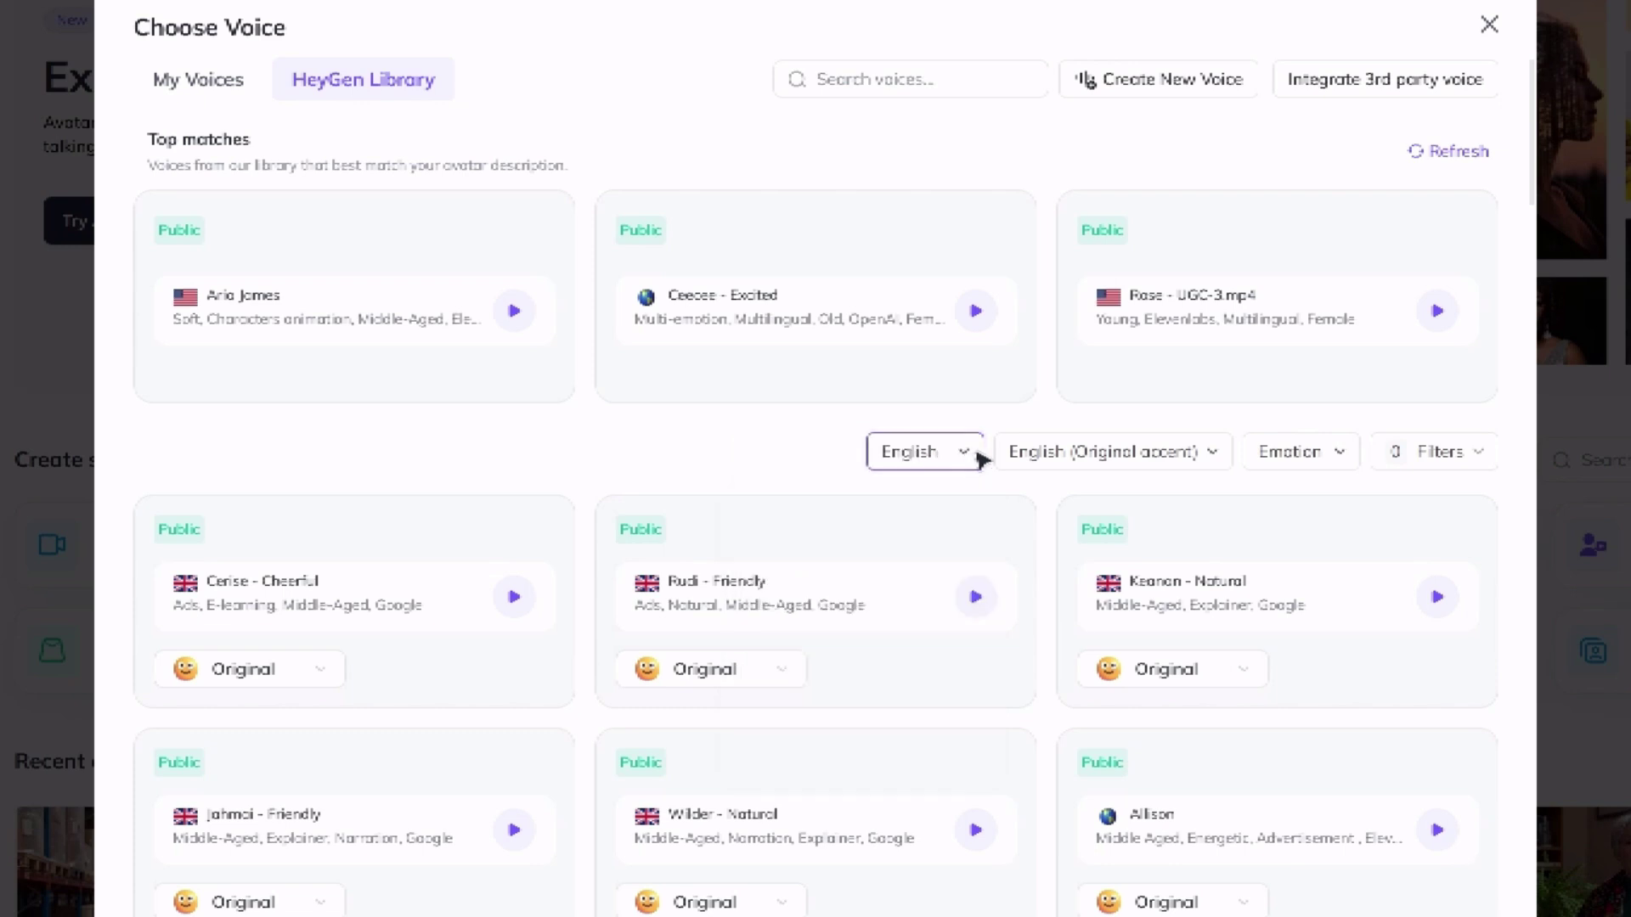
pyautogui.click(1177, 456)
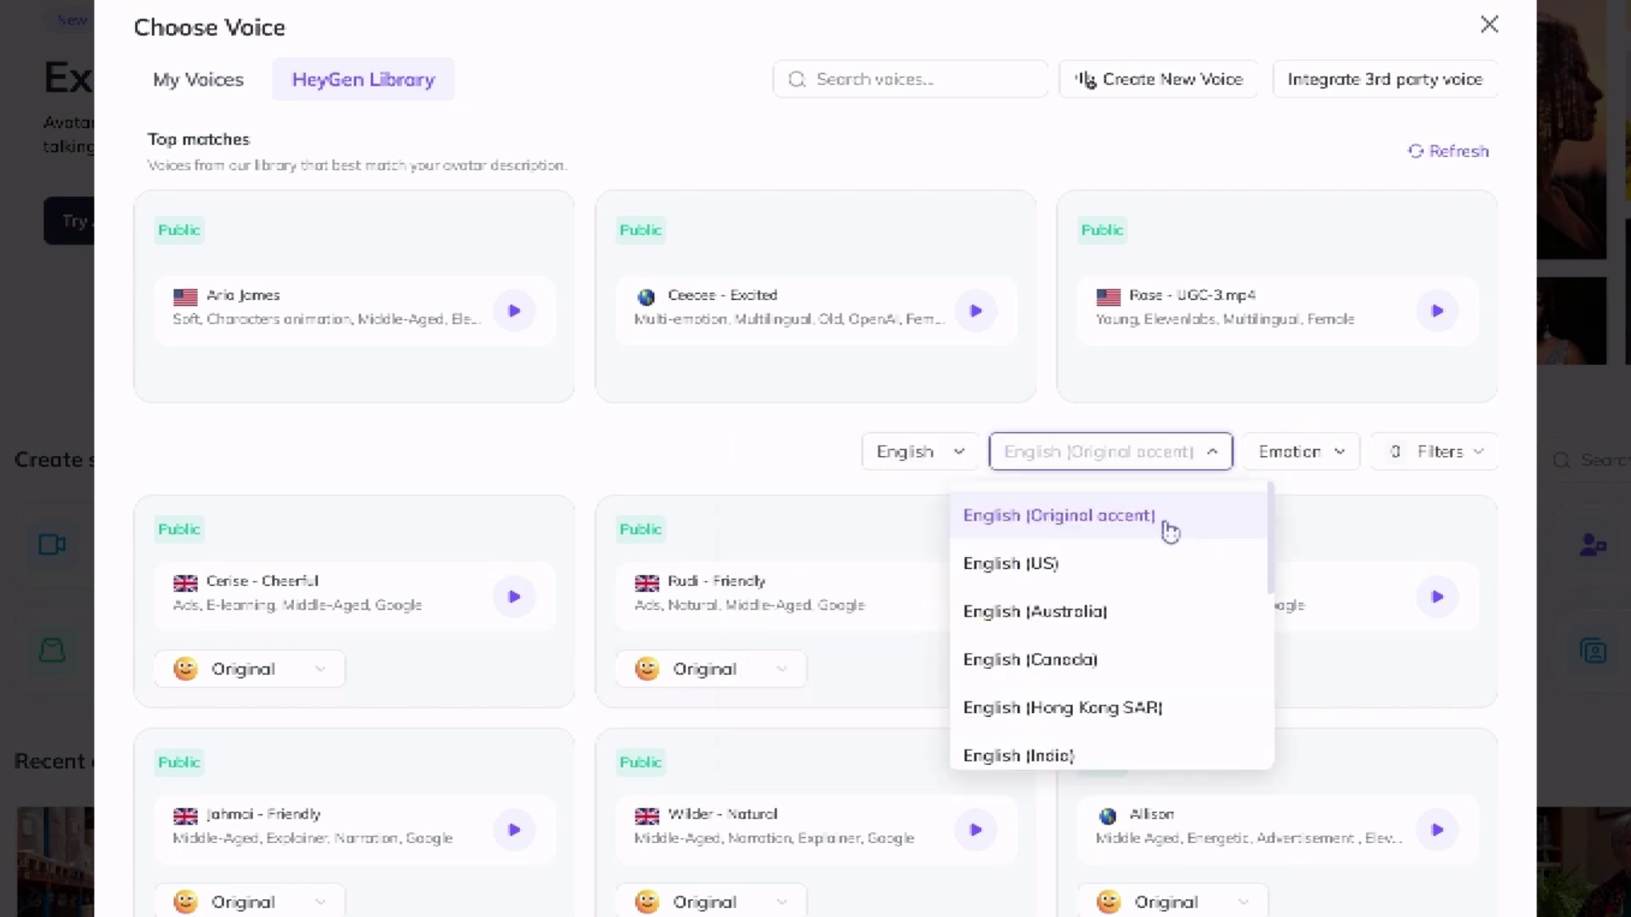
pyautogui.click(1298, 452)
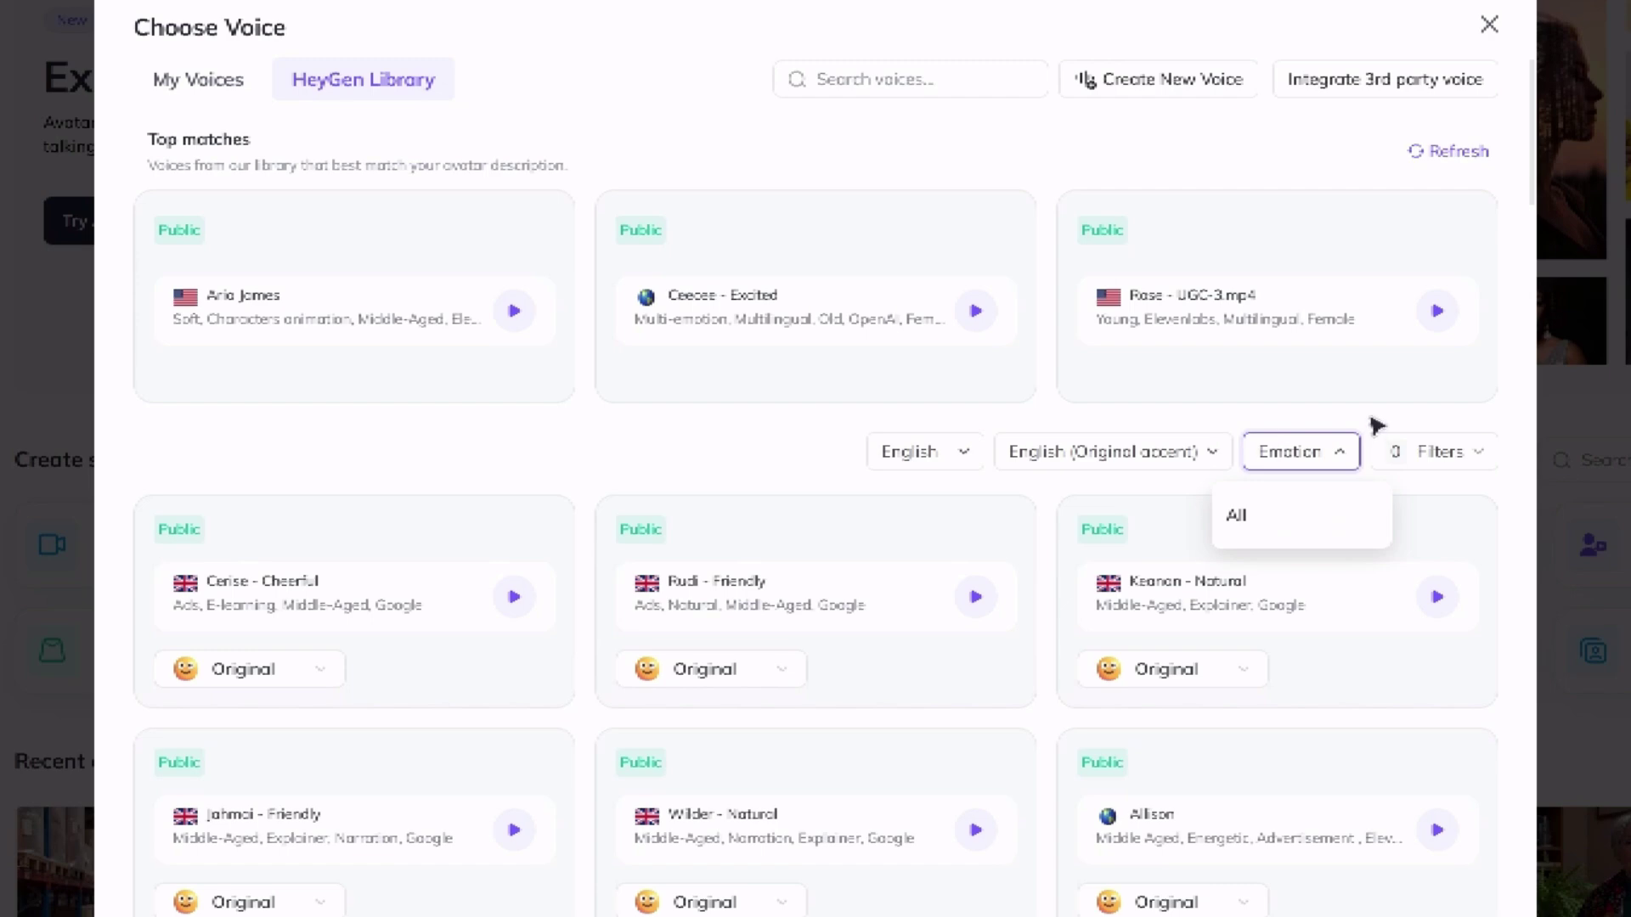
pyautogui.click(1472, 463)
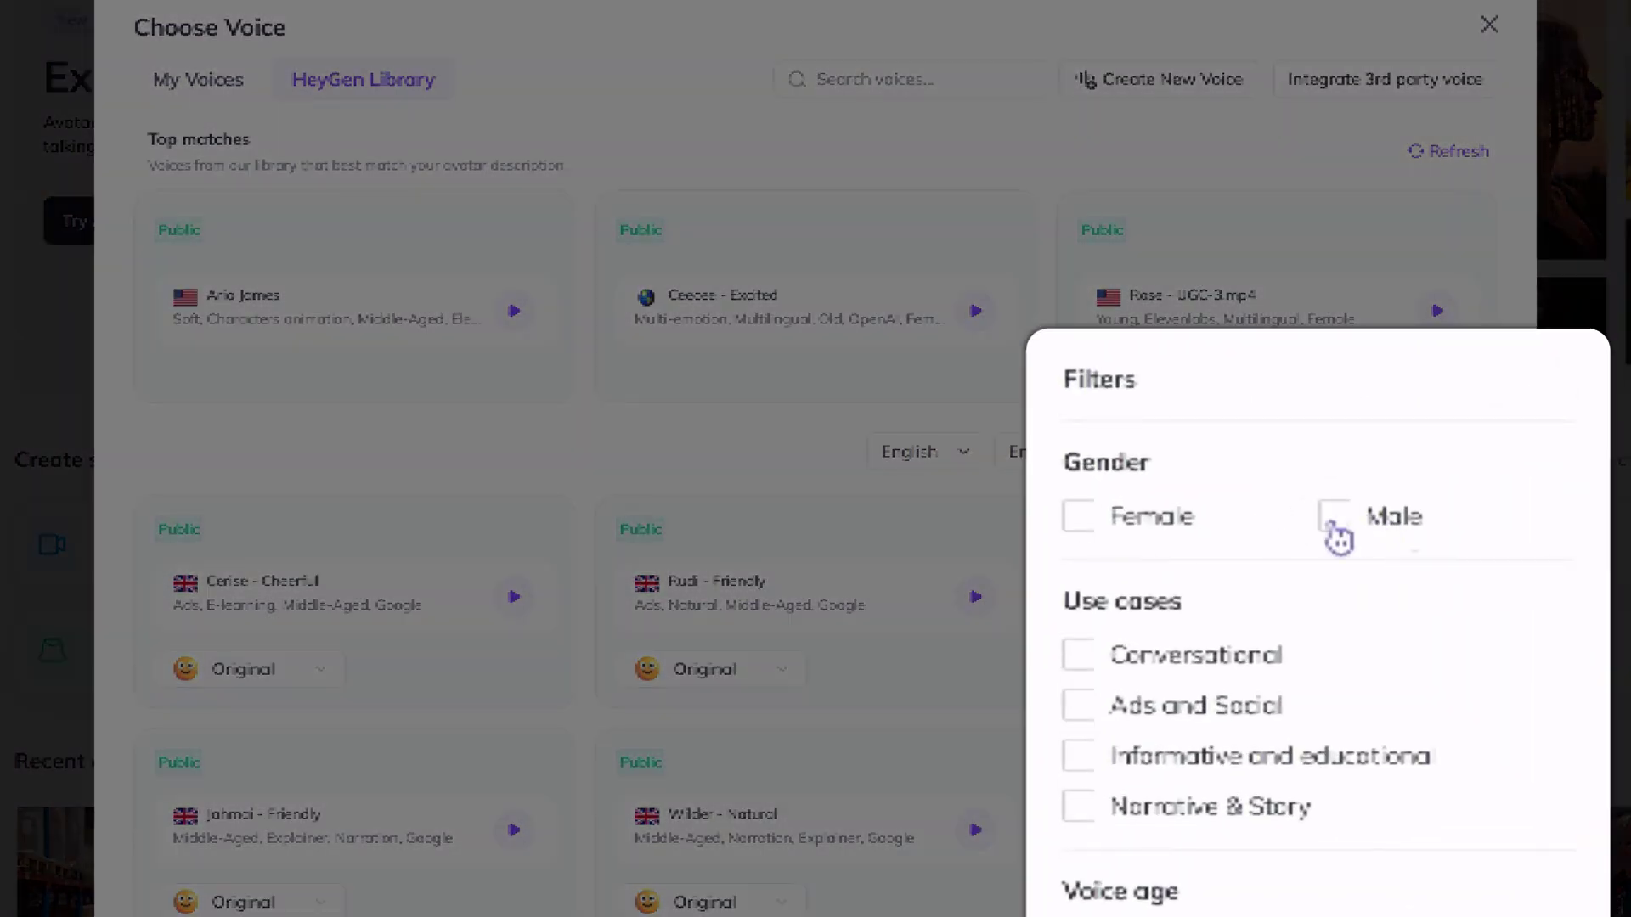
pyautogui.scroll(-3, 1338, 537)
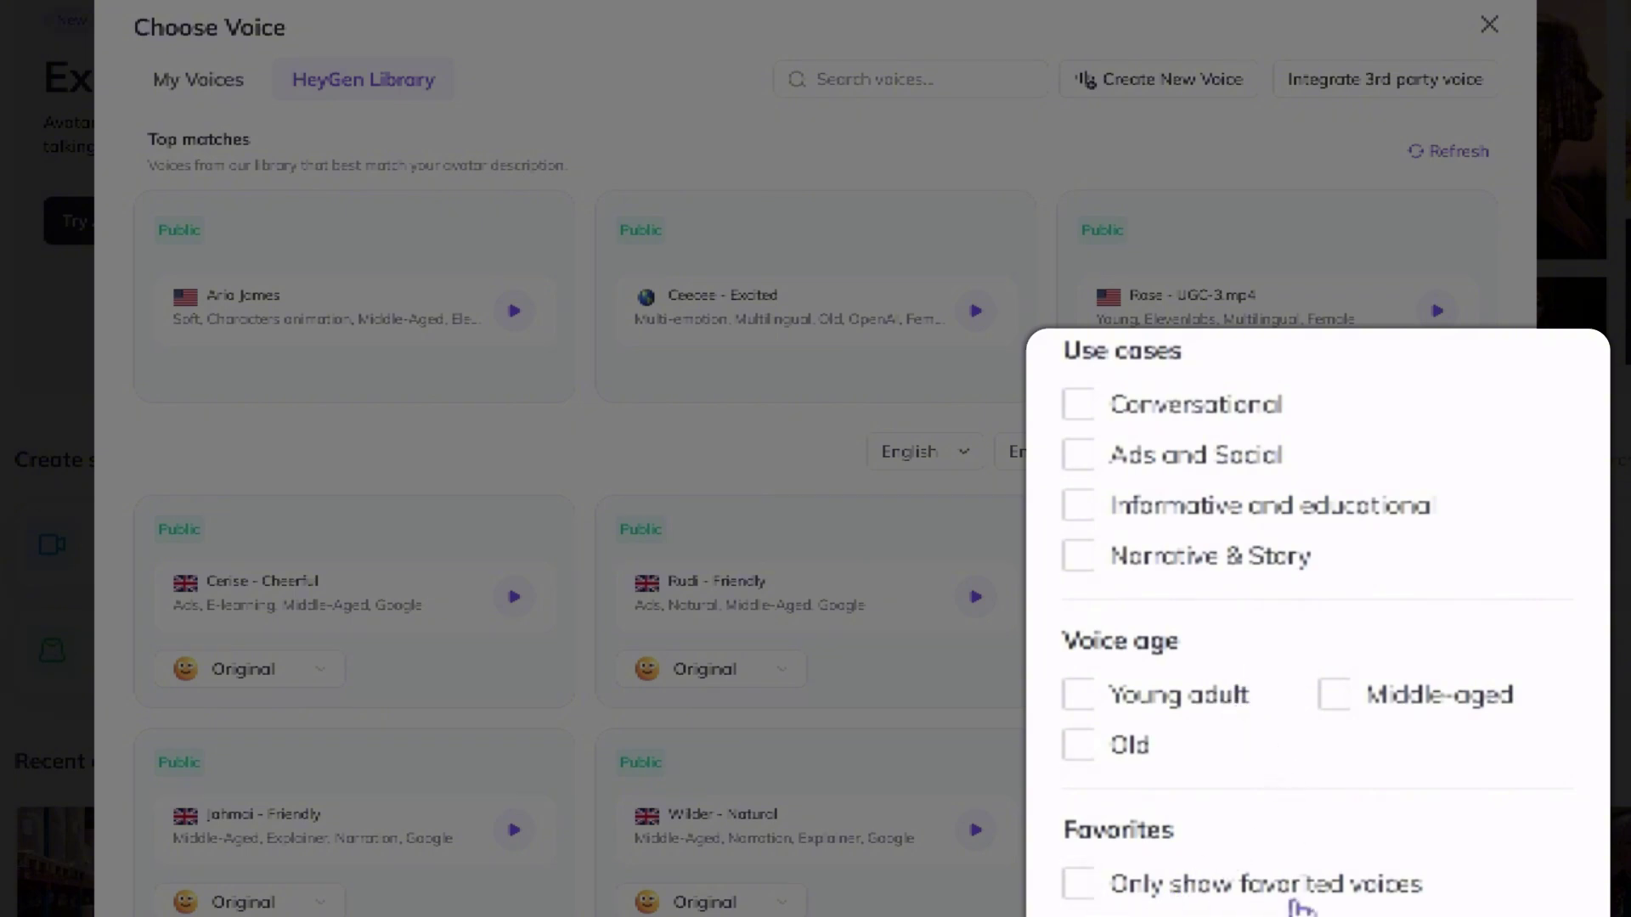
pyautogui.press('Escape')
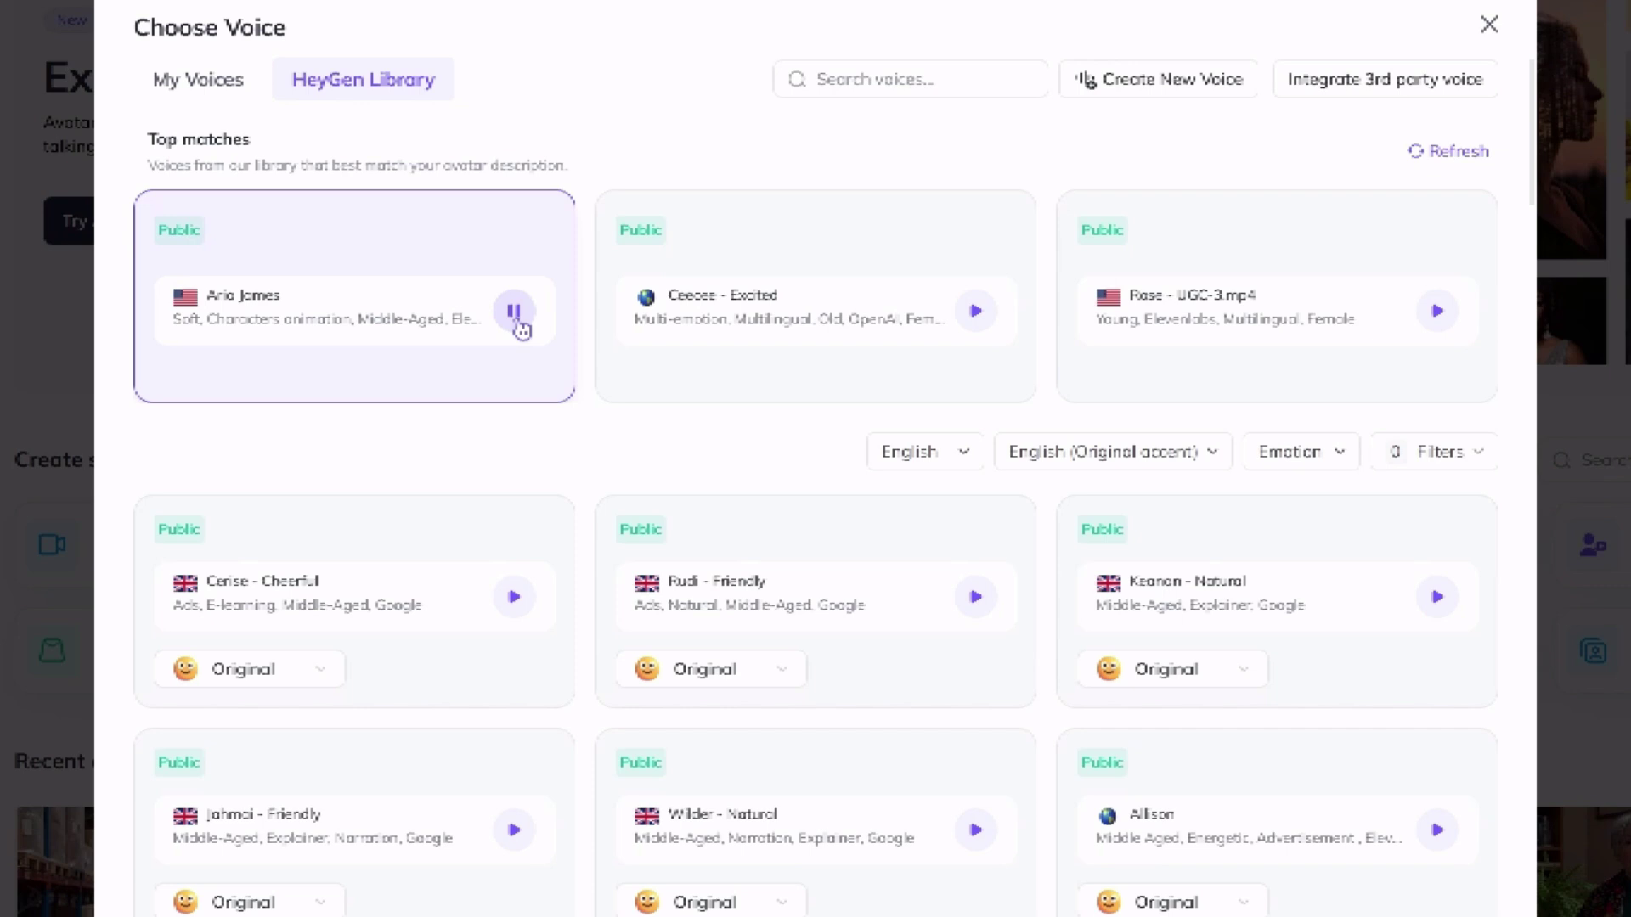
# Step: Preview Jahmai - Friendly, Wilder - Natural and Spuds Oxley, then pick Spuds Oxley
pyautogui.click(516, 837)
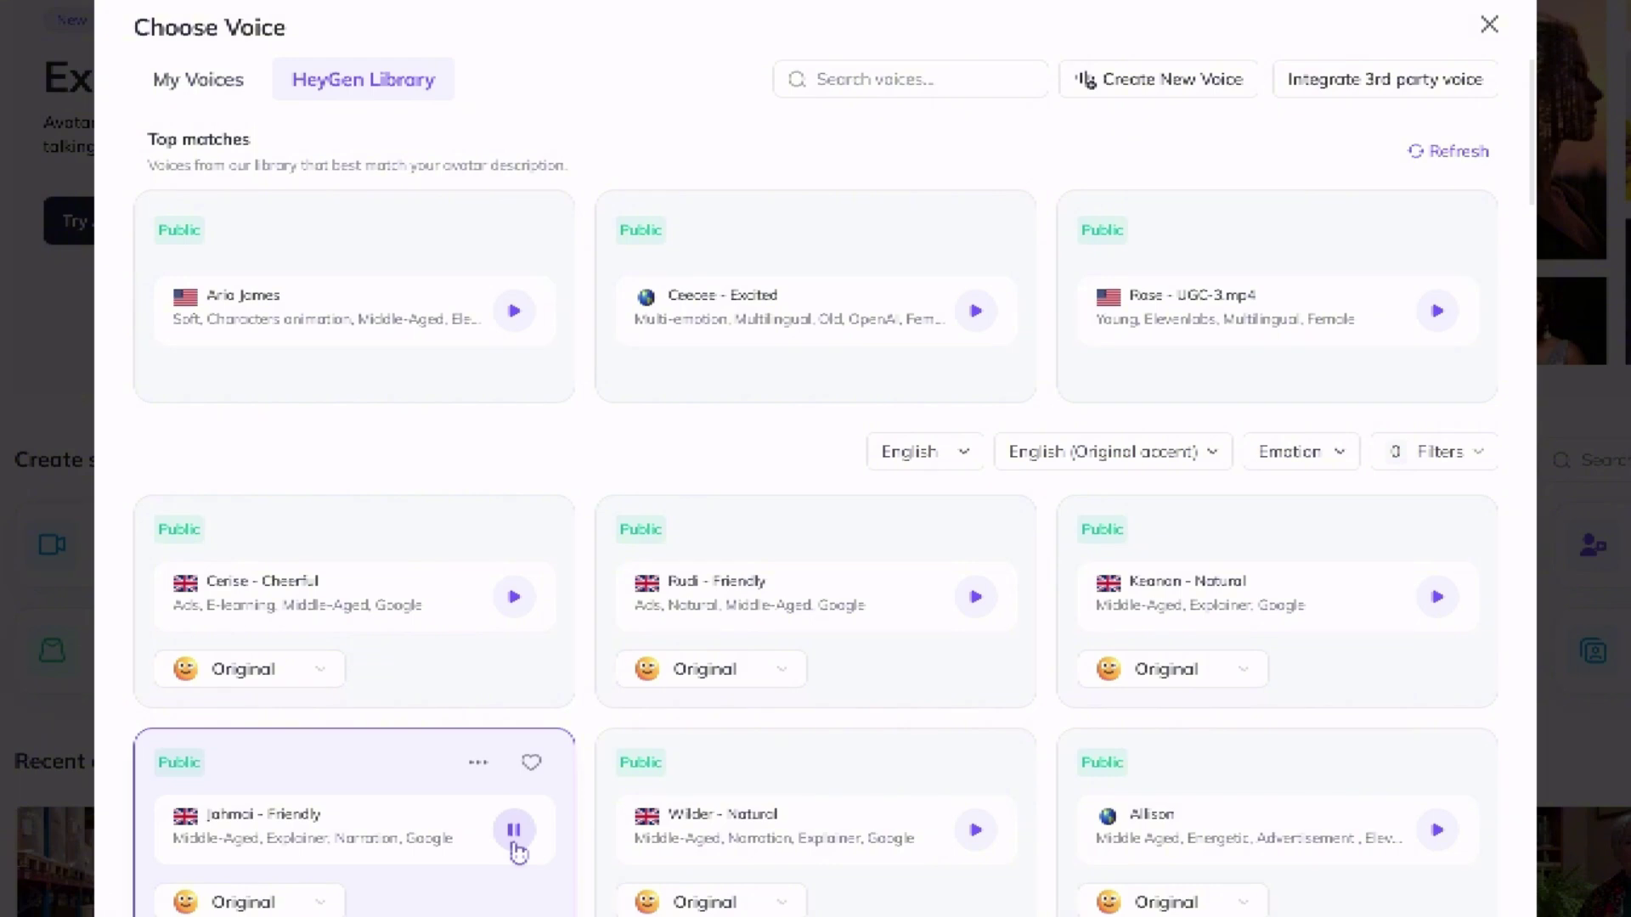
pyautogui.click(976, 830)
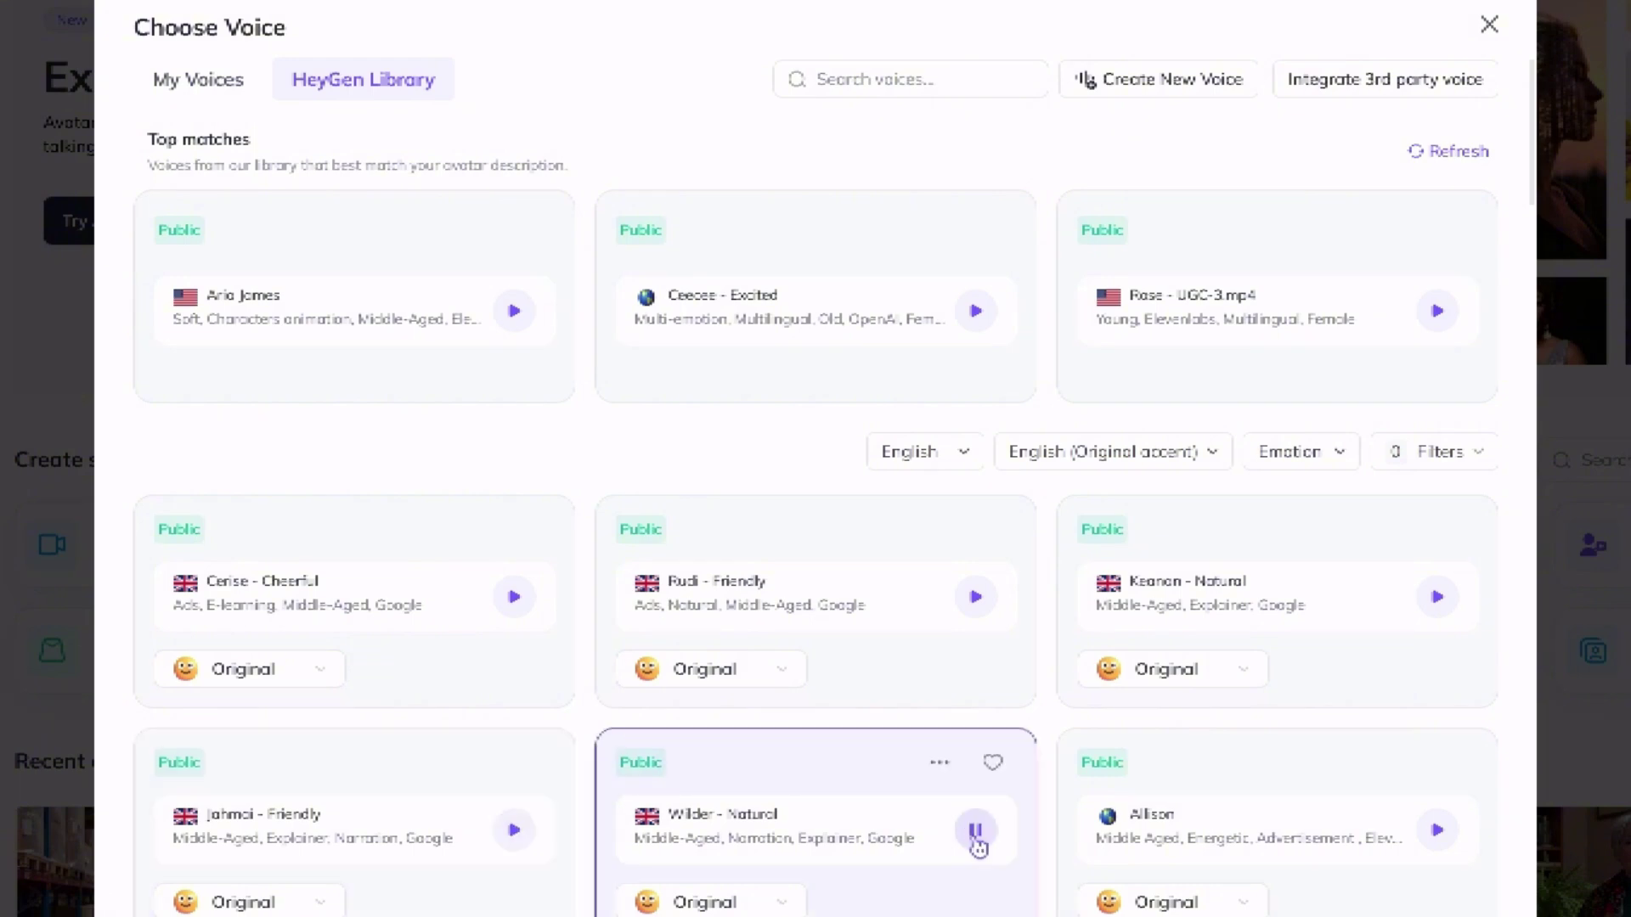
pyautogui.scroll(-8, 517, 366)
pyautogui.click(515, 362)
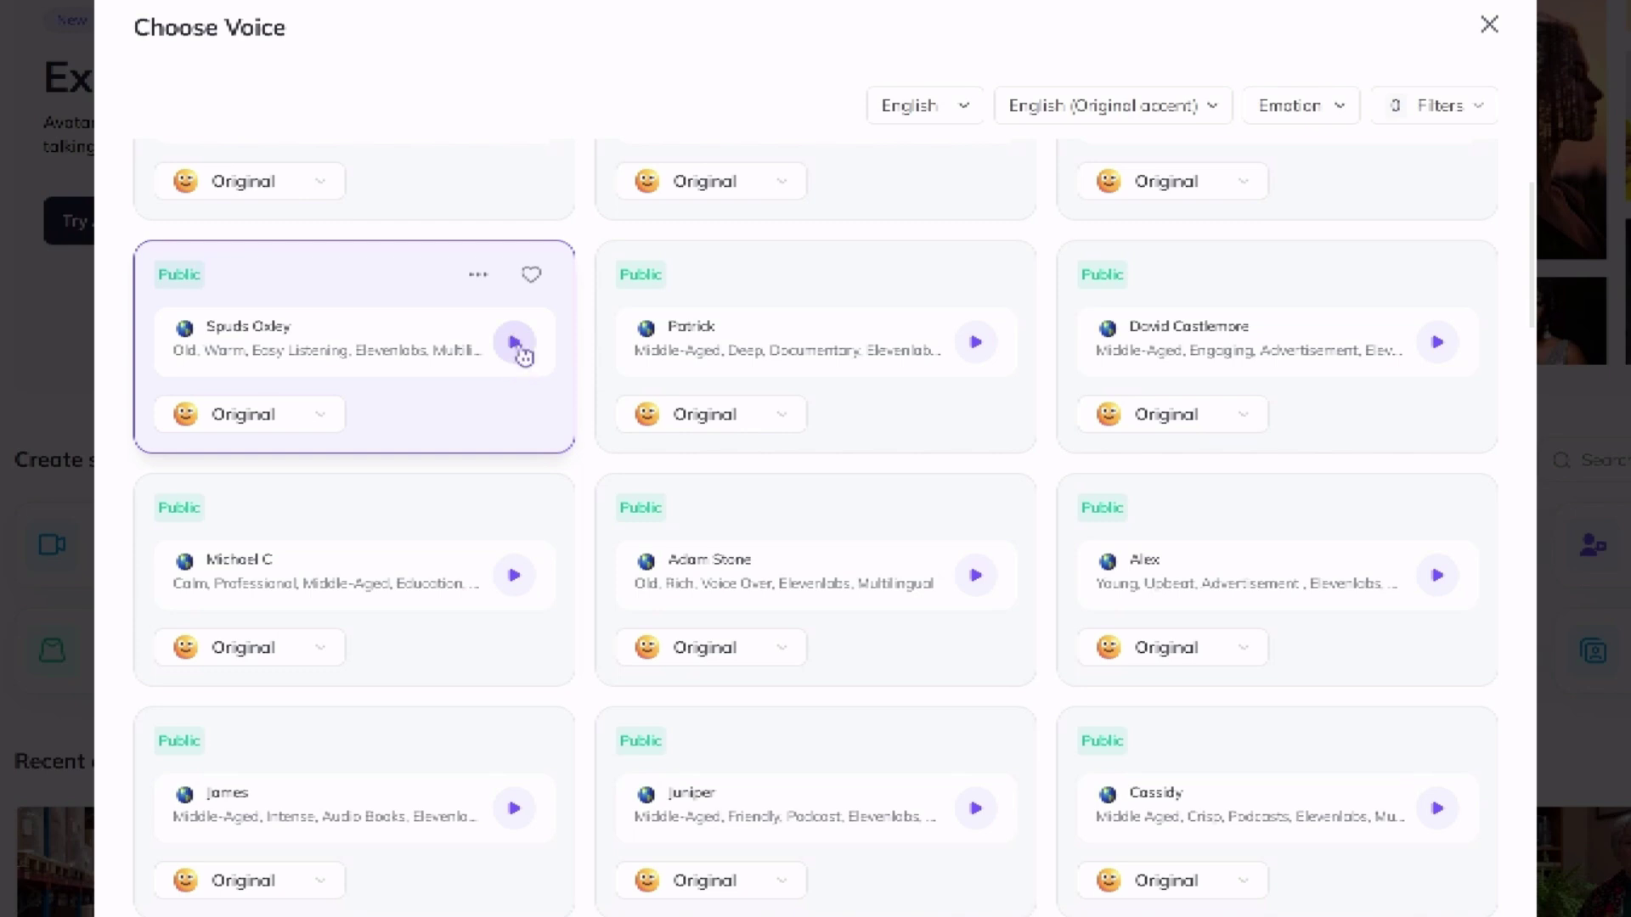
pyautogui.click(340, 285)
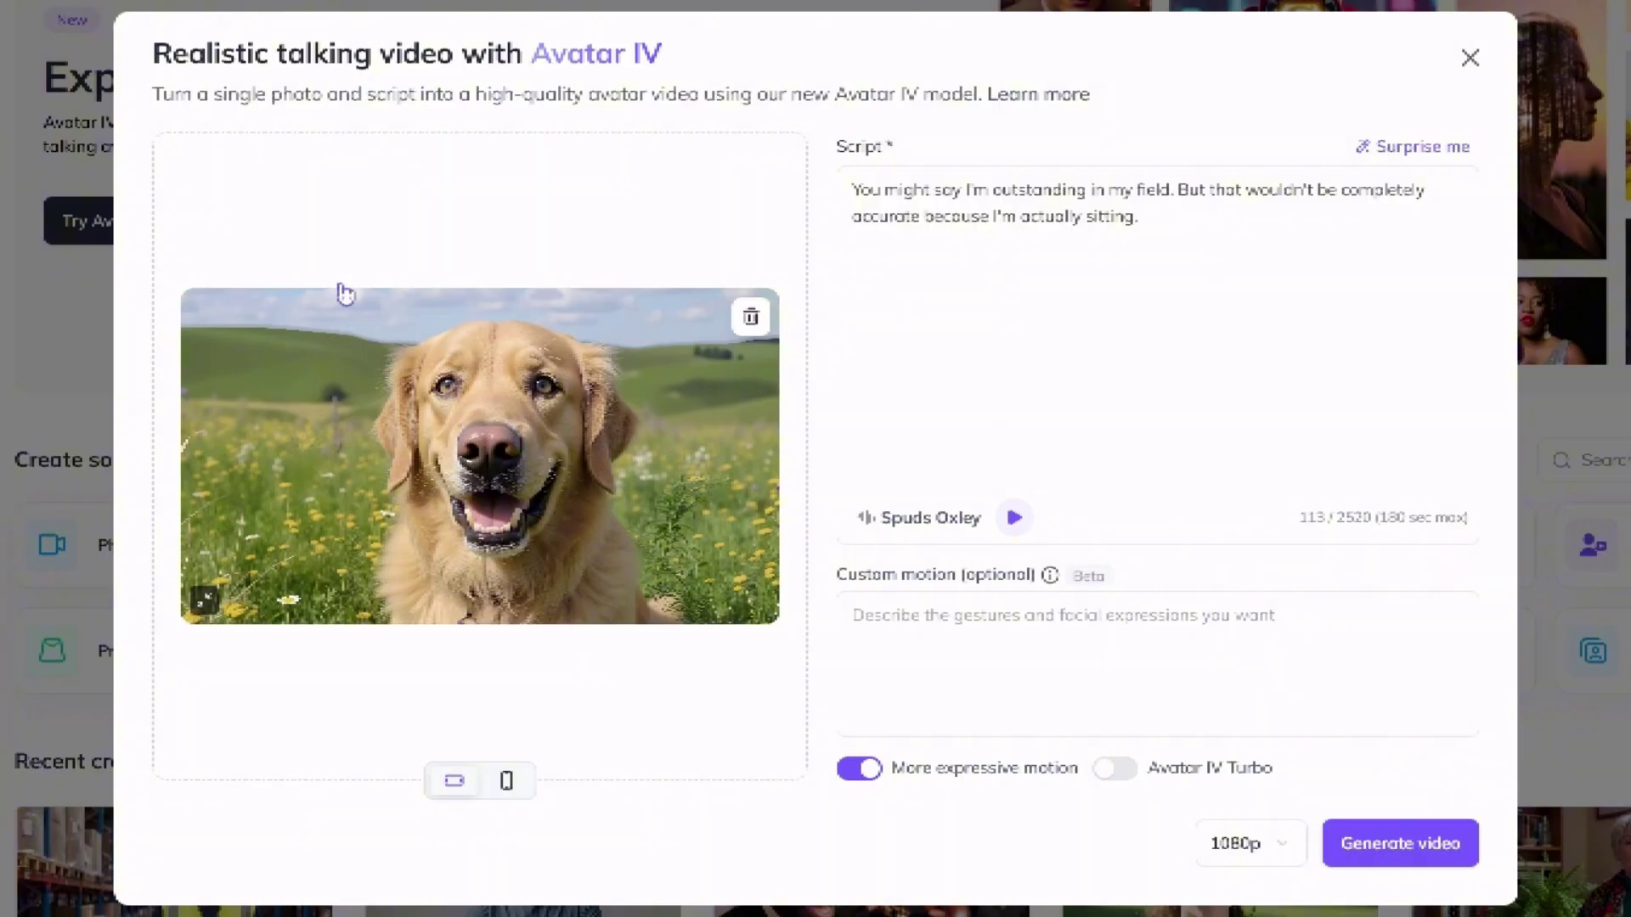
pyautogui.click(1212, 512)
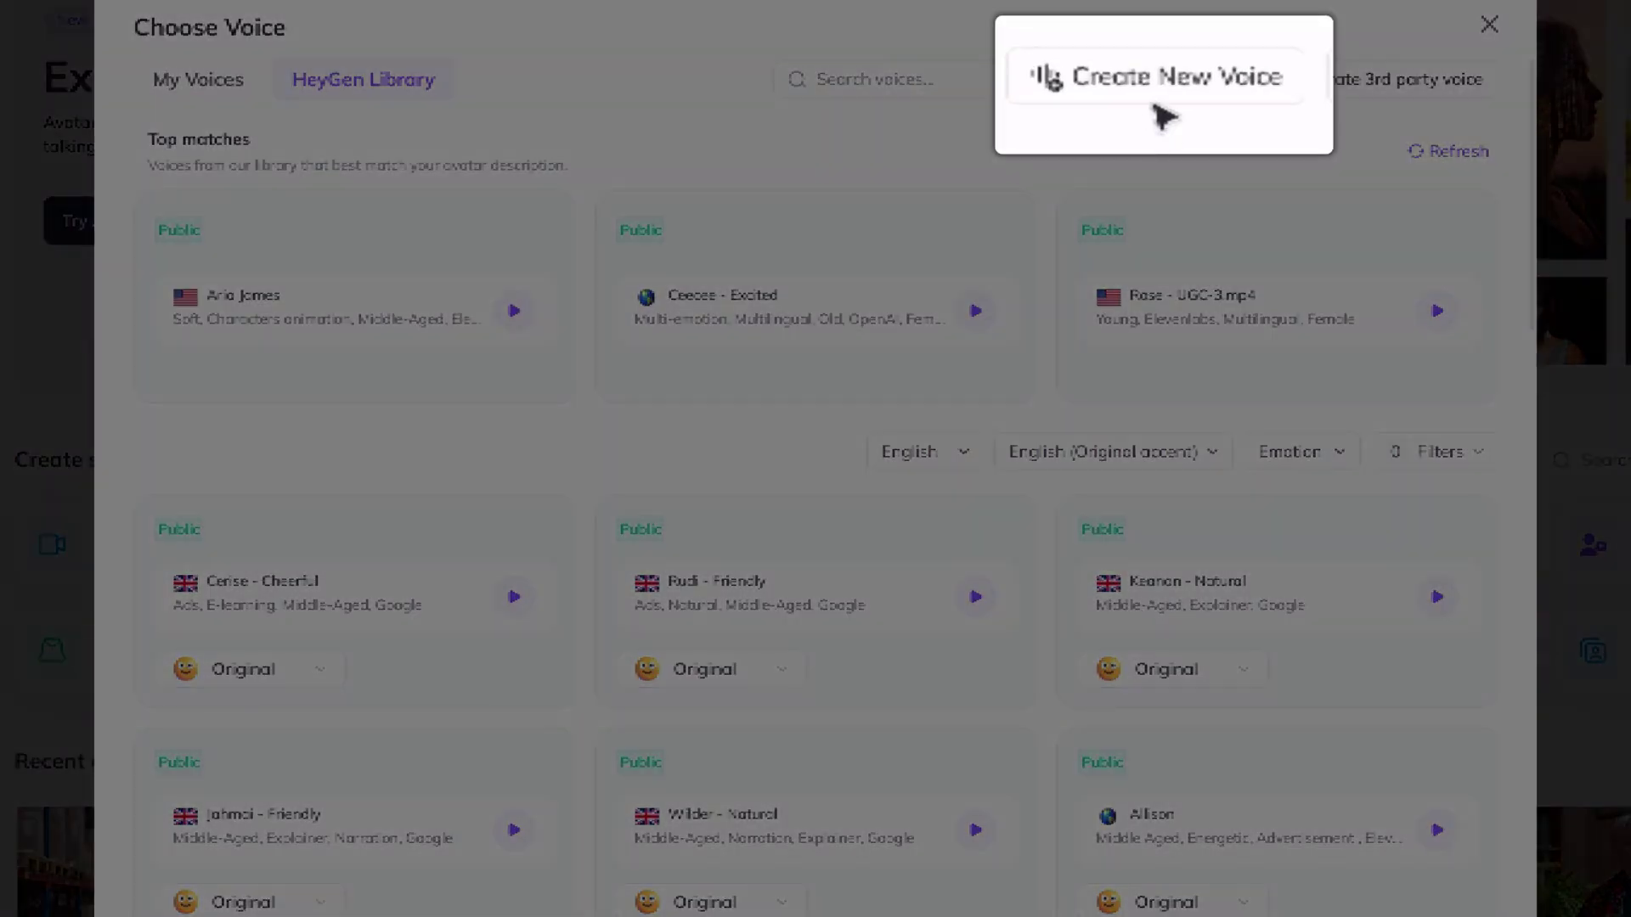
pyautogui.click(1223, 95)
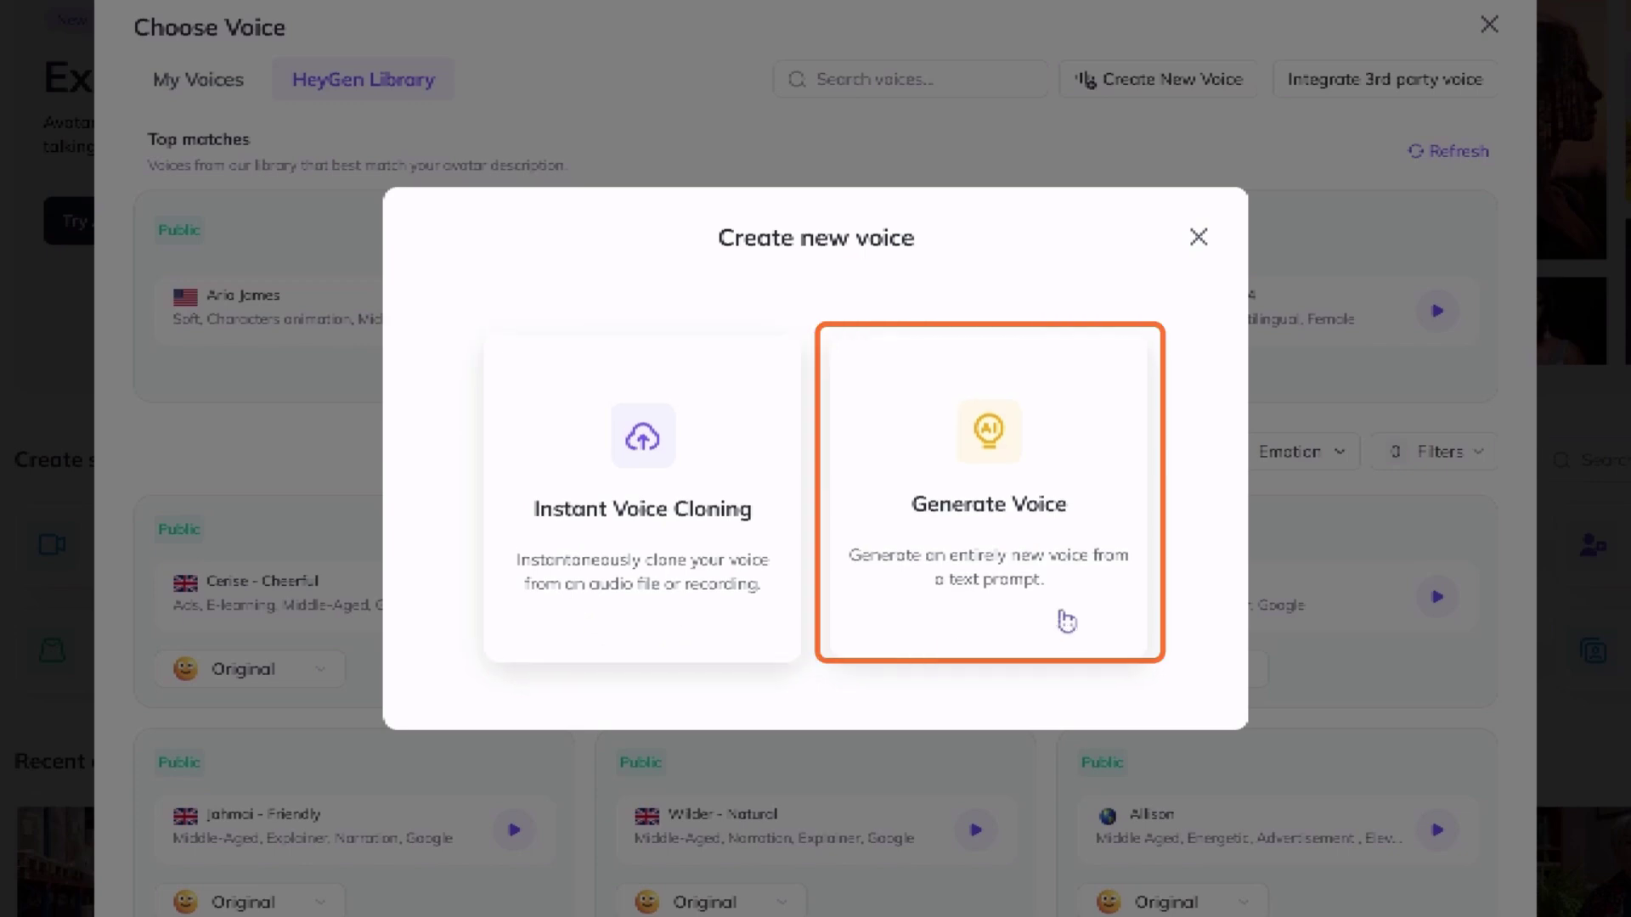
pyautogui.click(1197, 238)
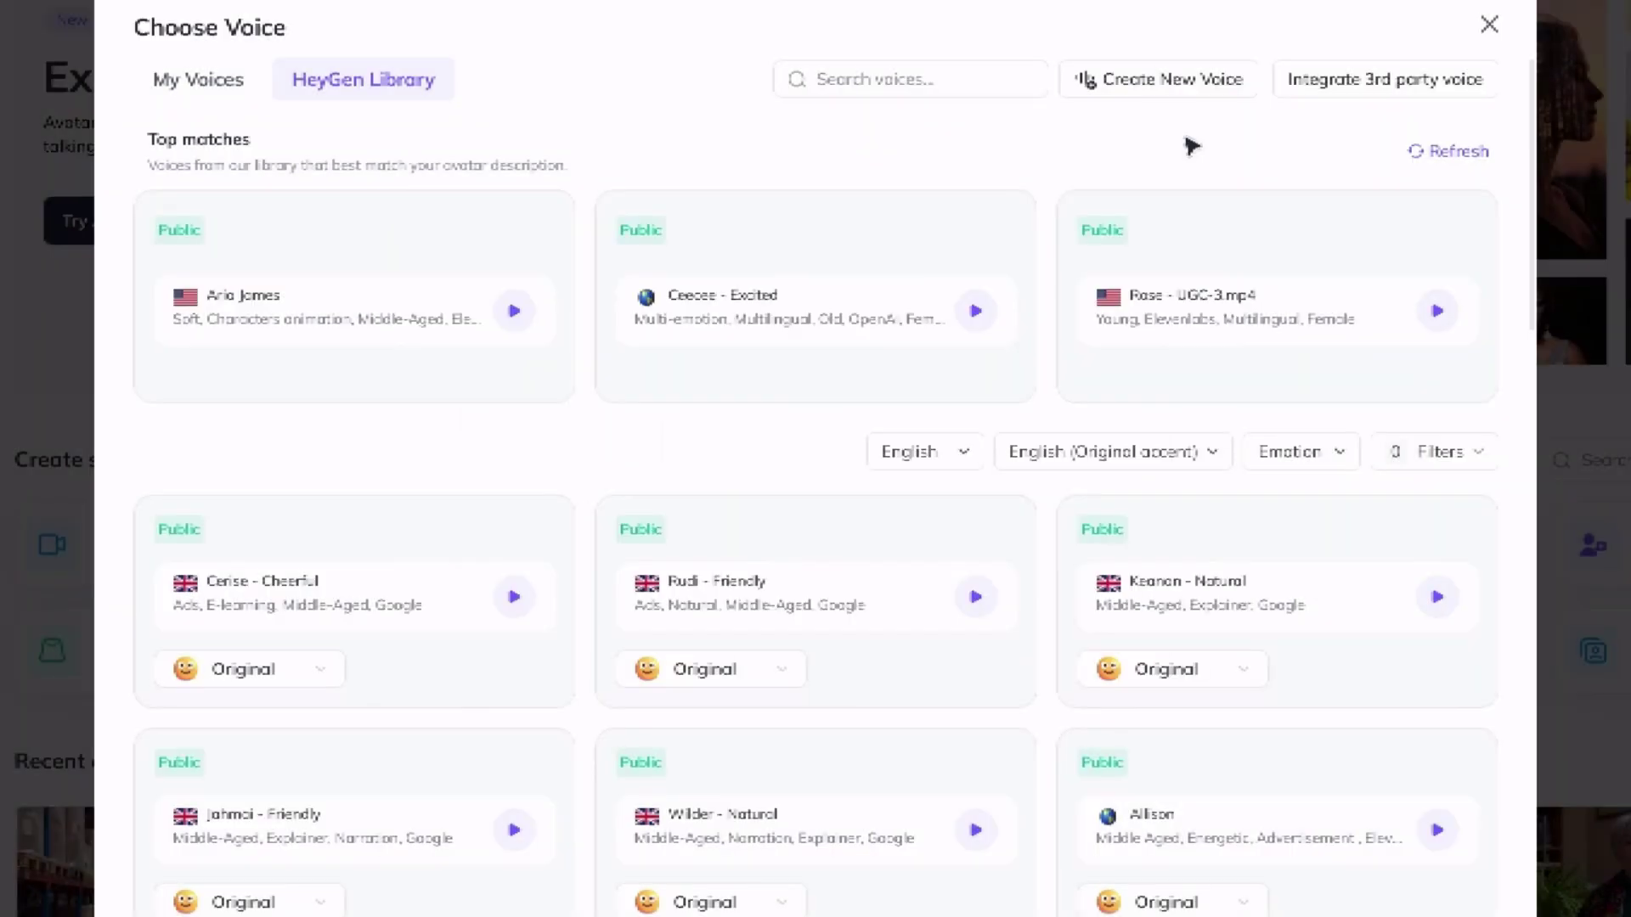
pyautogui.click(1418, 94)
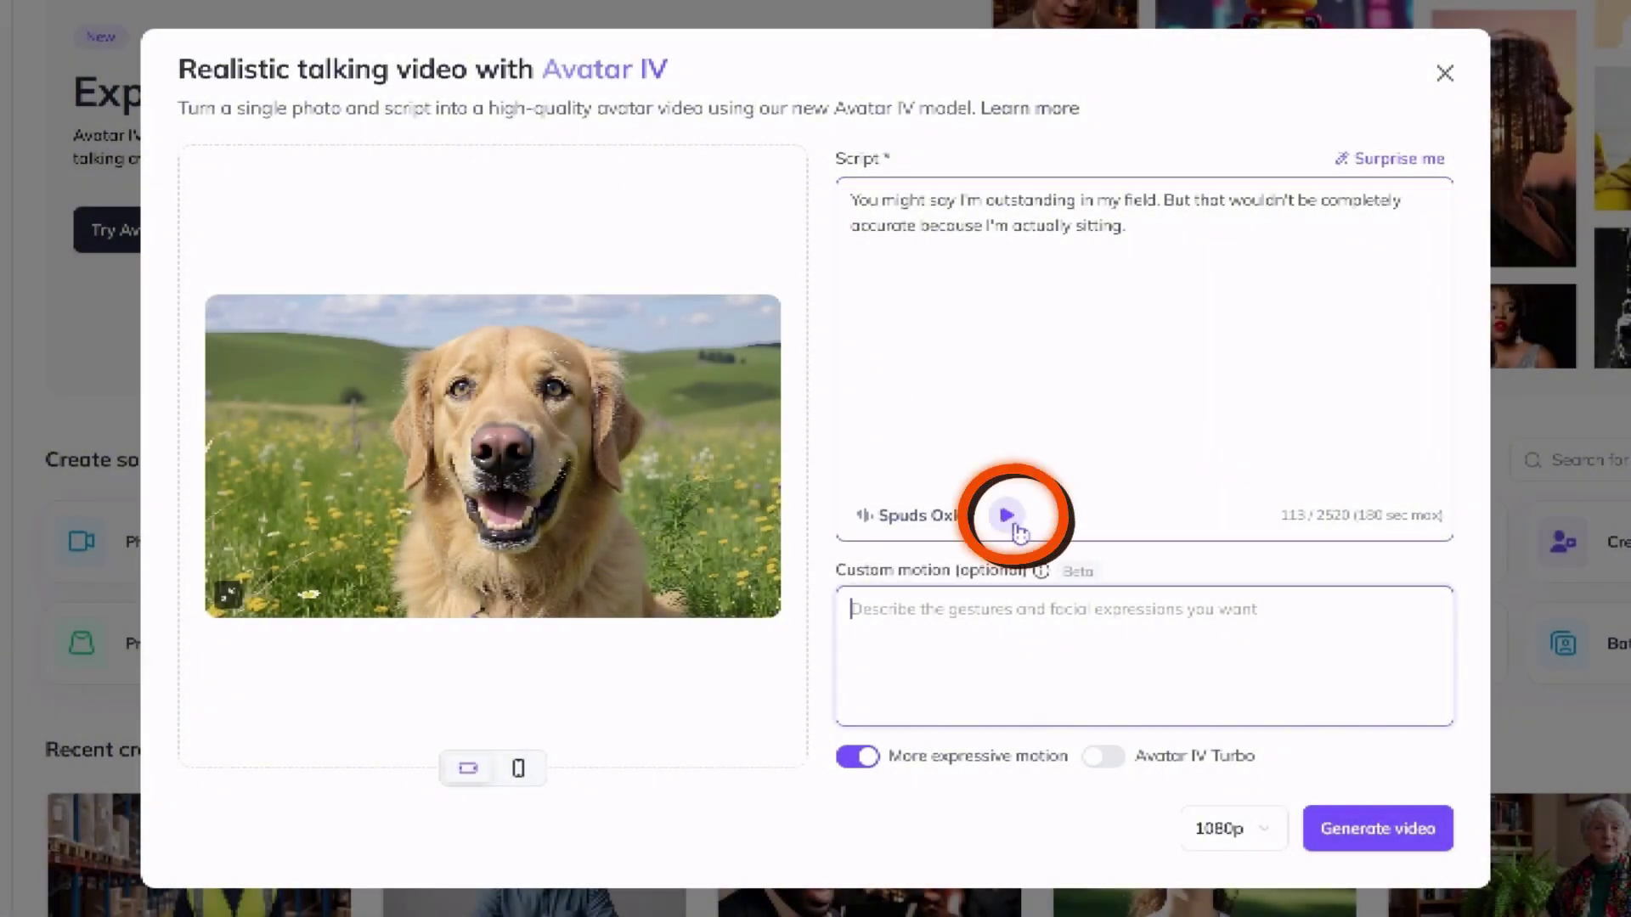
pyautogui.click(1010, 518)
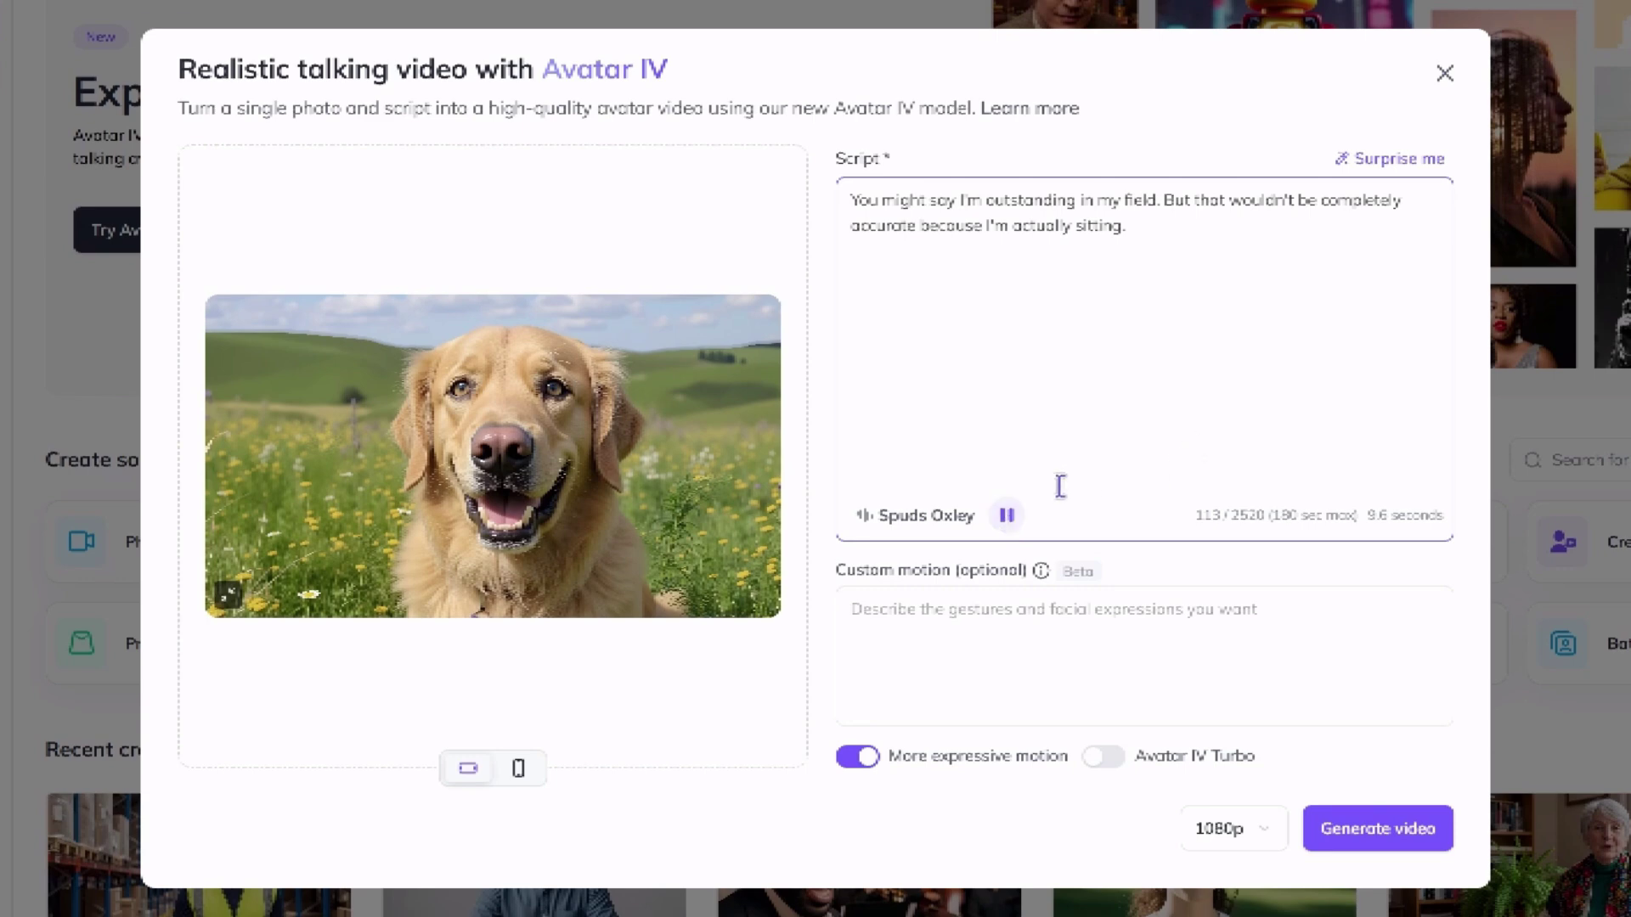
pyautogui.click(1025, 513)
pyautogui.click(867, 586)
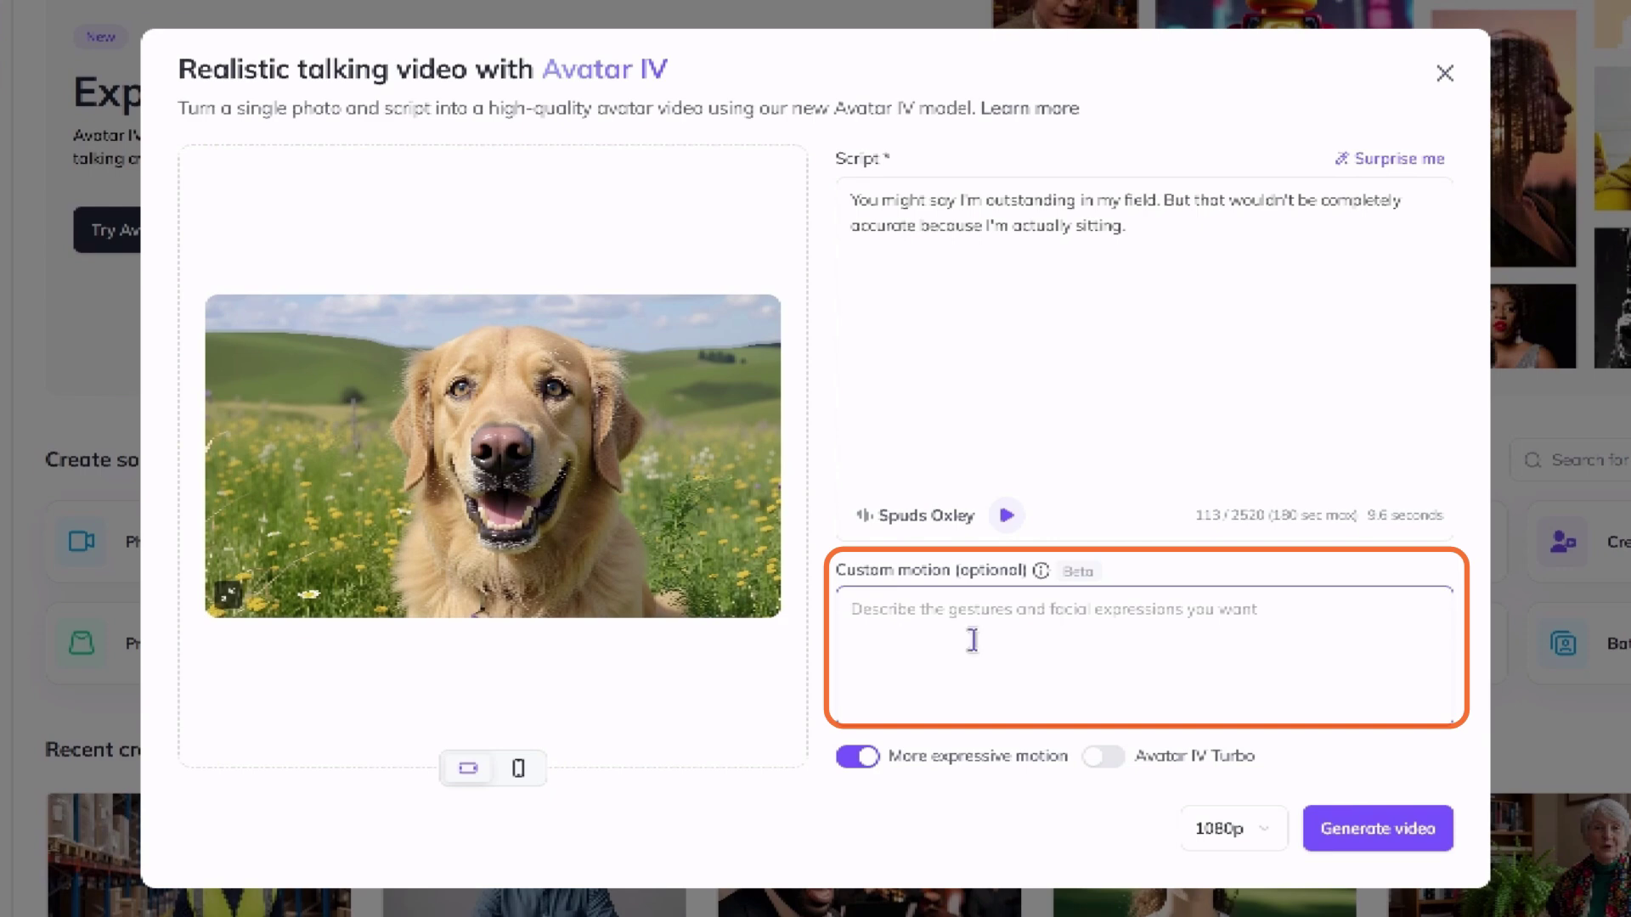
pyautogui.click(980, 320)
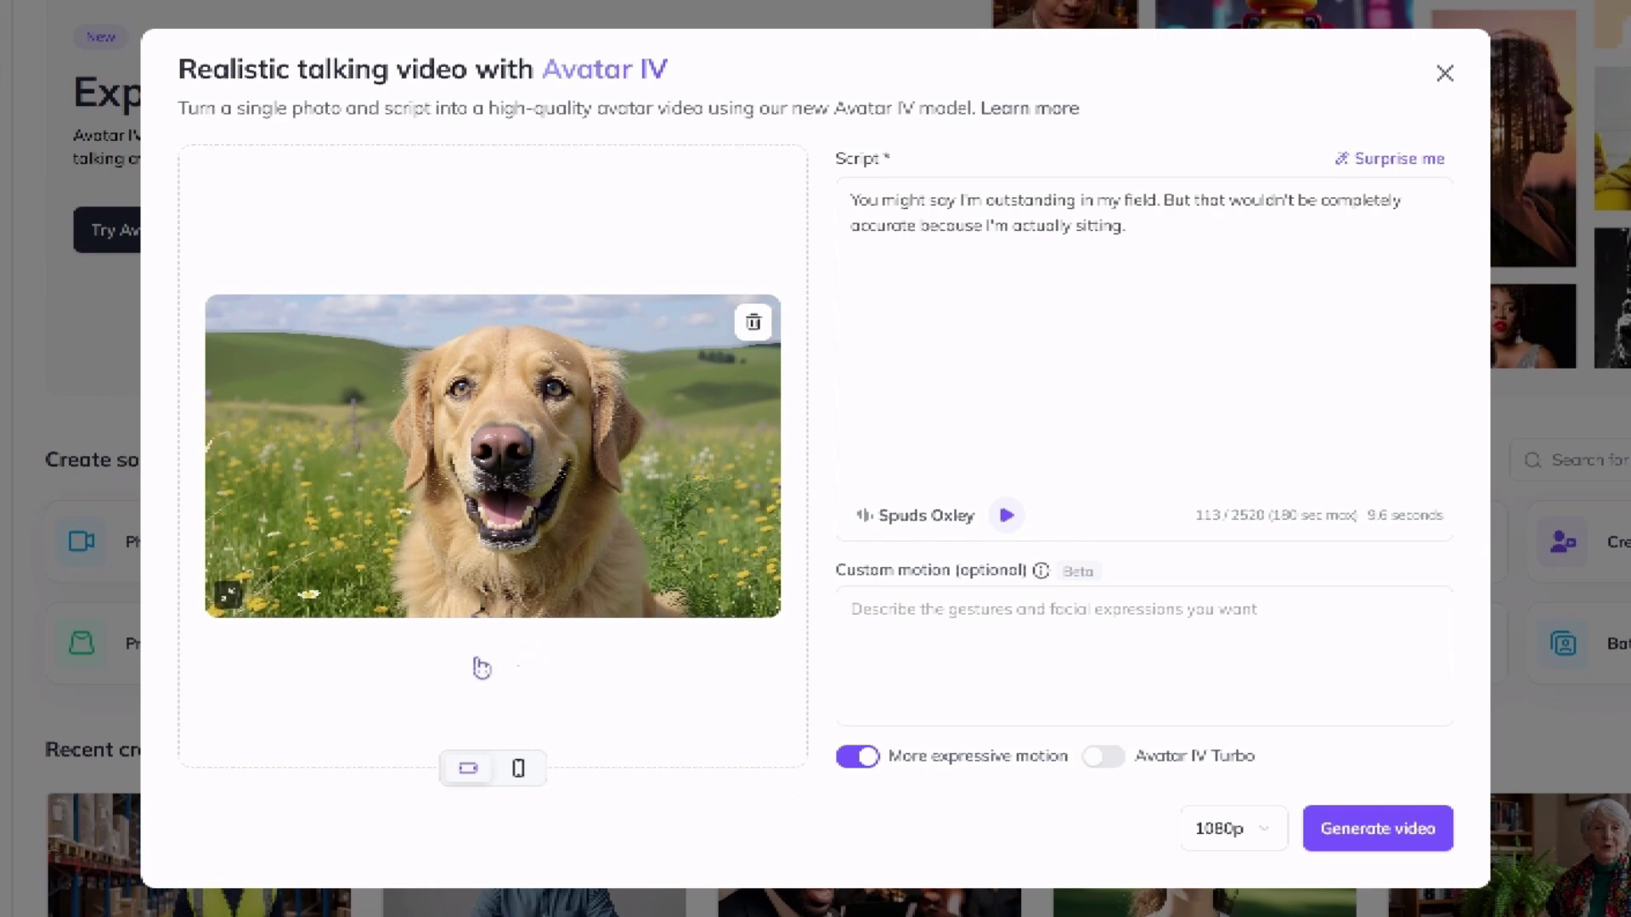
pyautogui.click(518, 768)
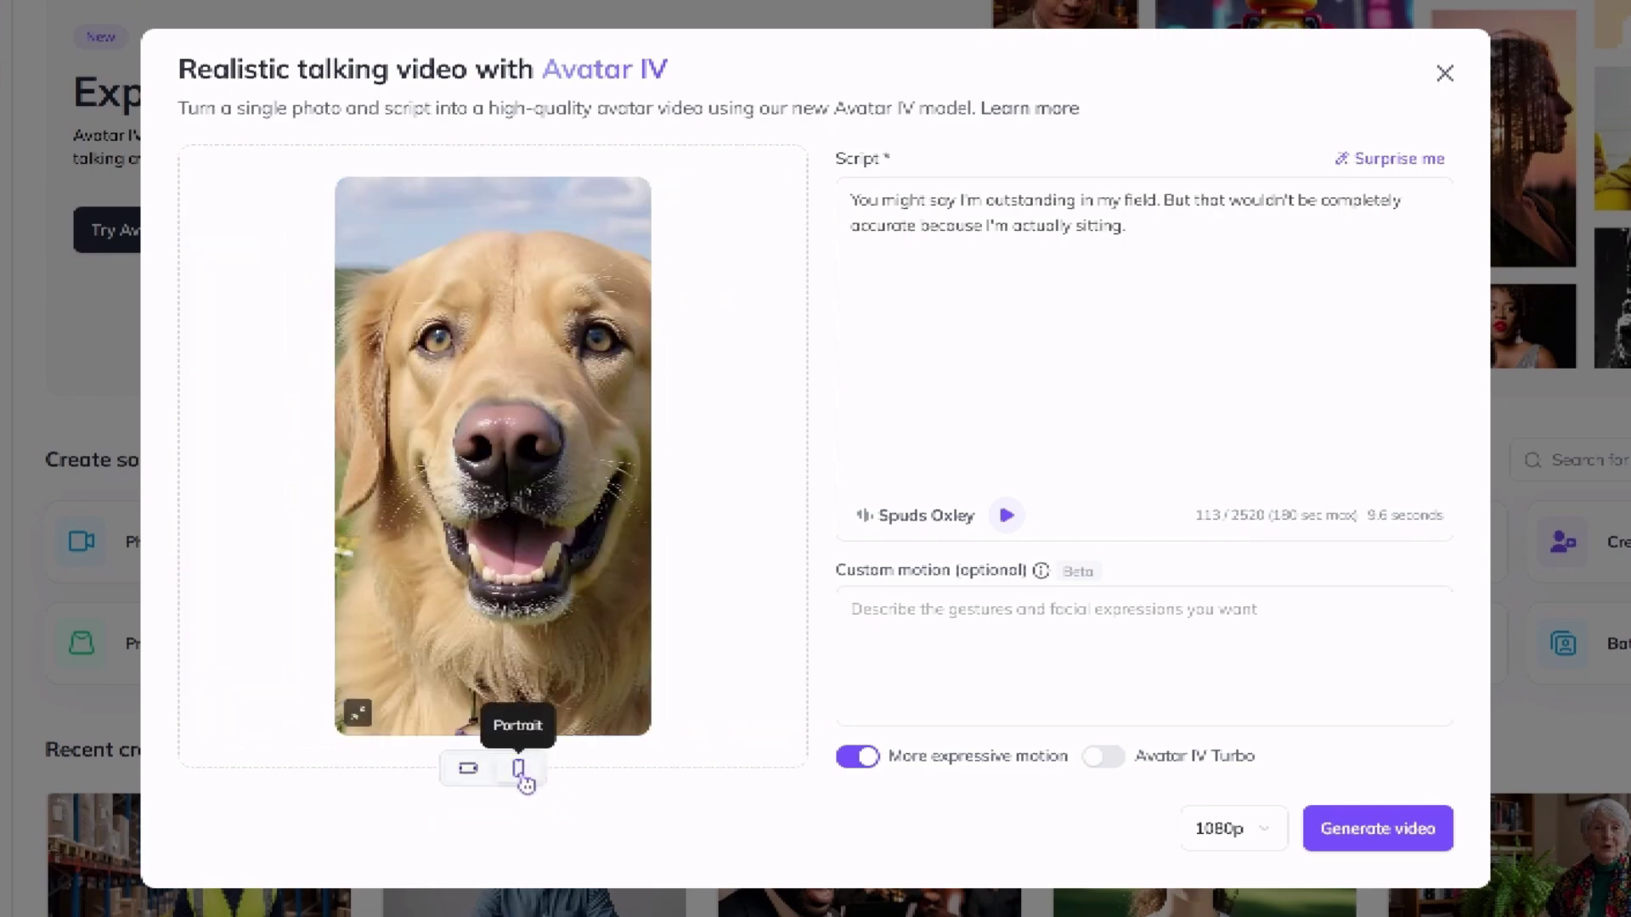
pyautogui.click(468, 772)
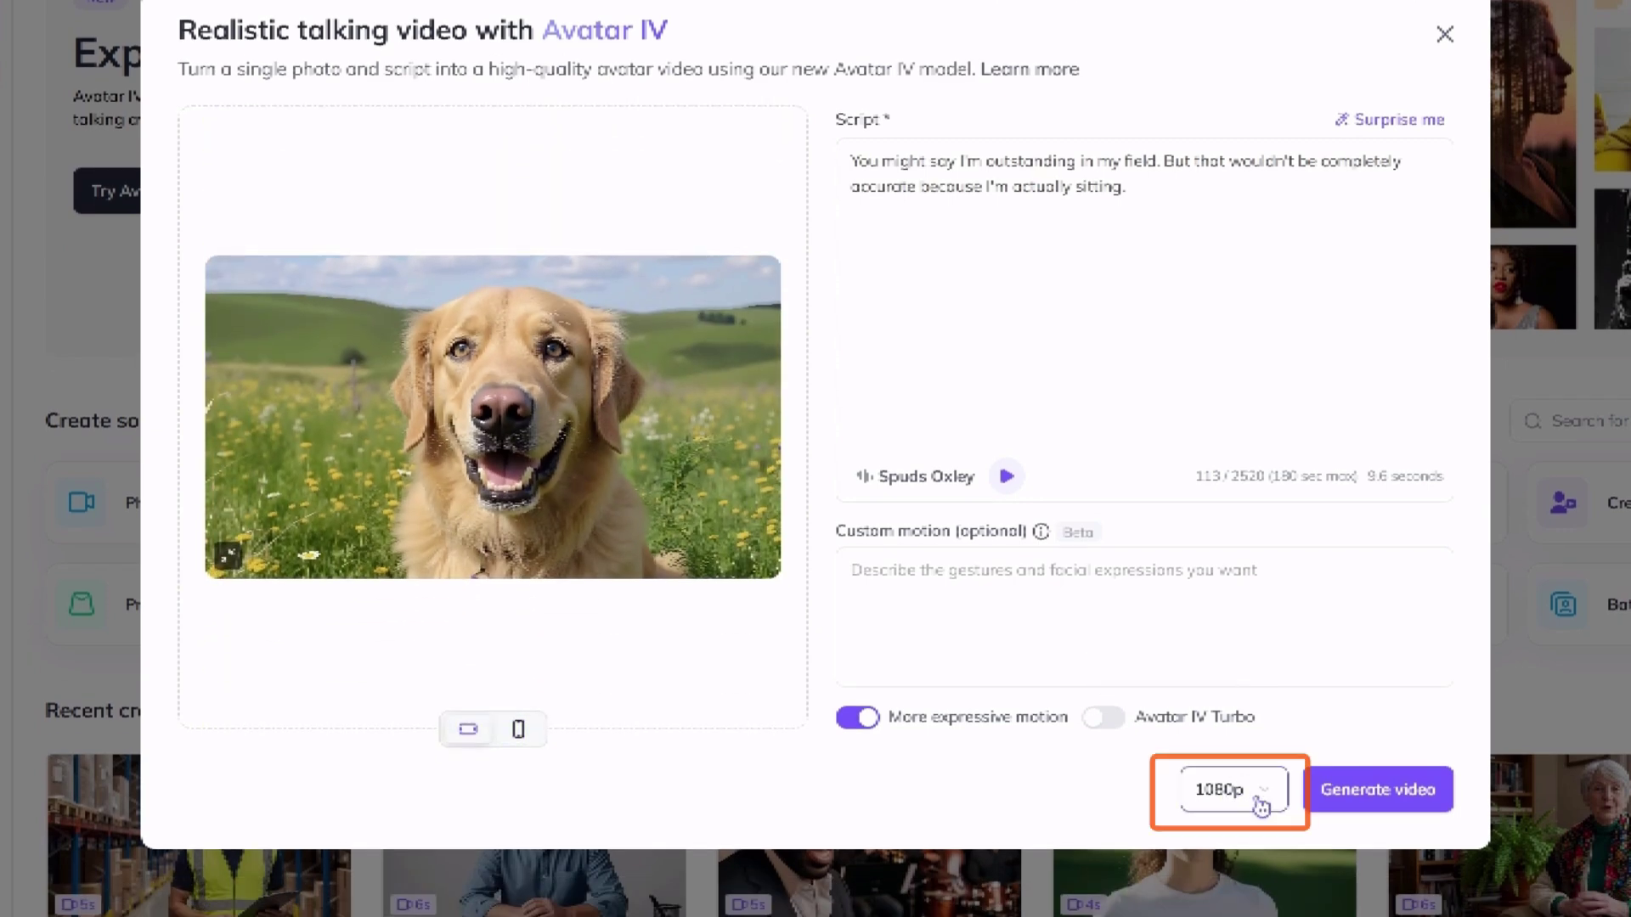
pyautogui.click(1264, 801)
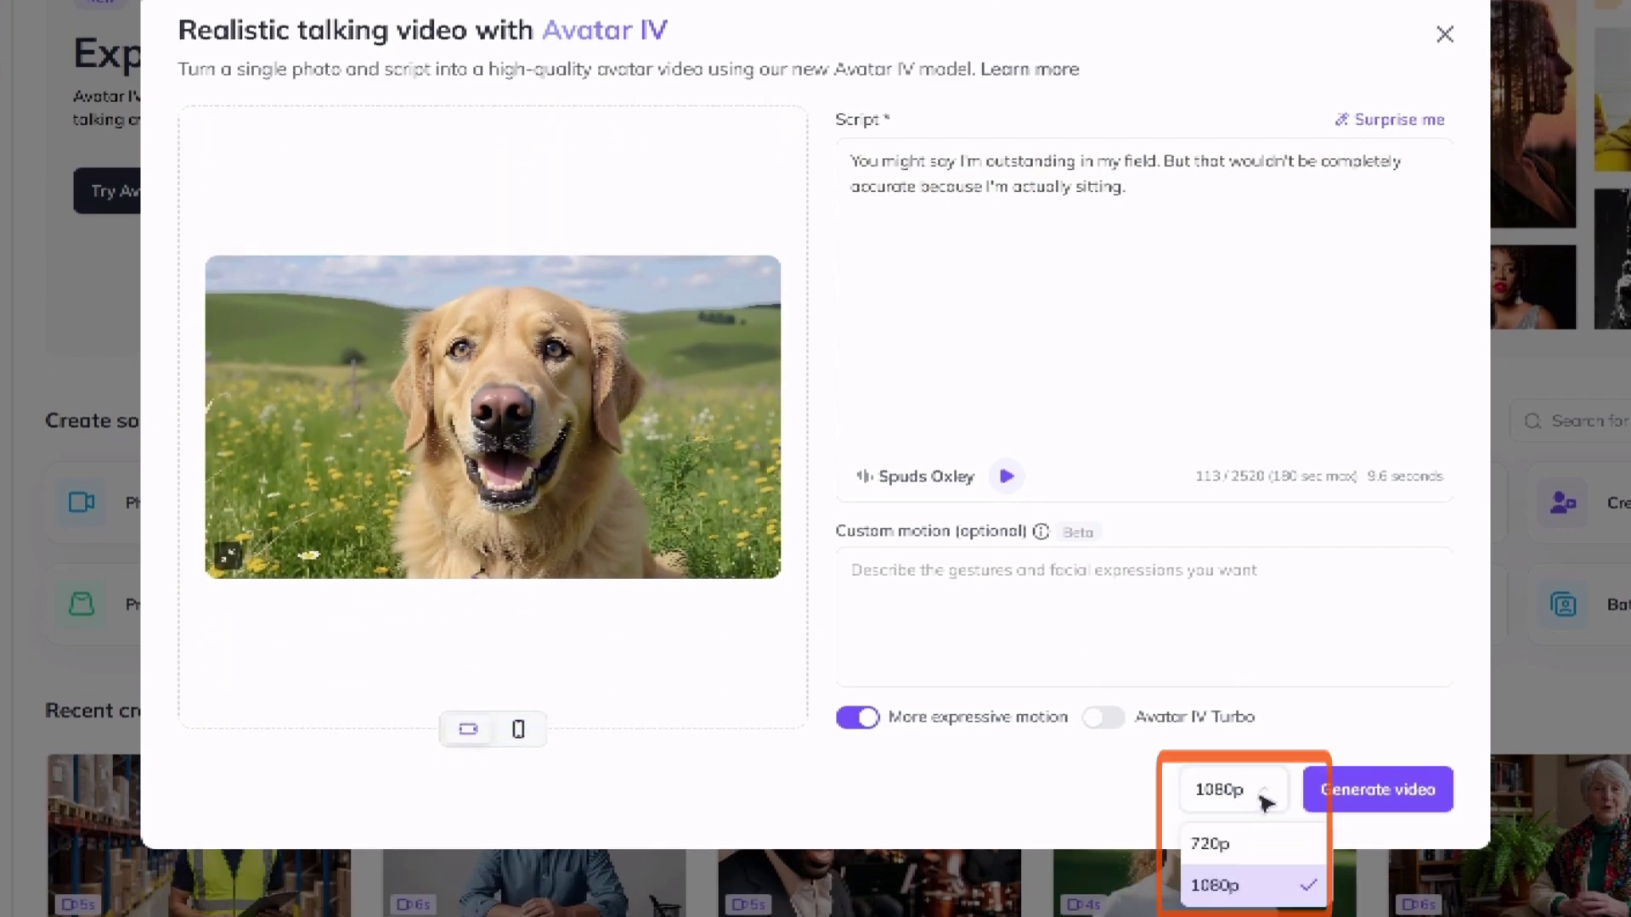
pyautogui.click(1239, 888)
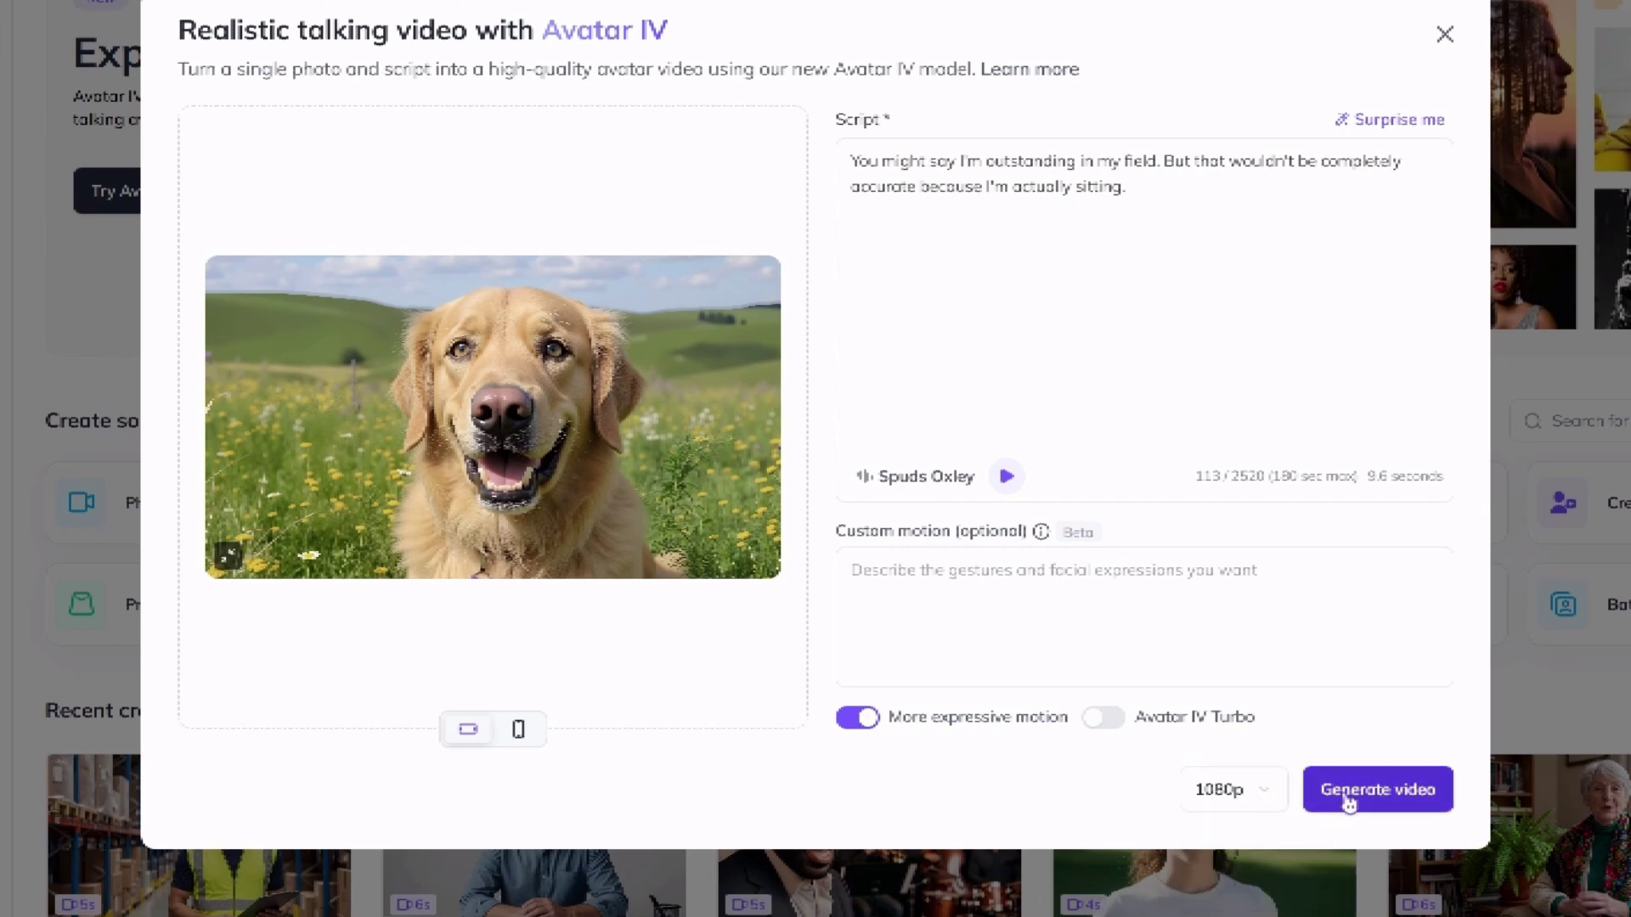
# Step: Generate the talking dog video, then play the finished 9-second clip from Projects
pyautogui.click(1378, 793)
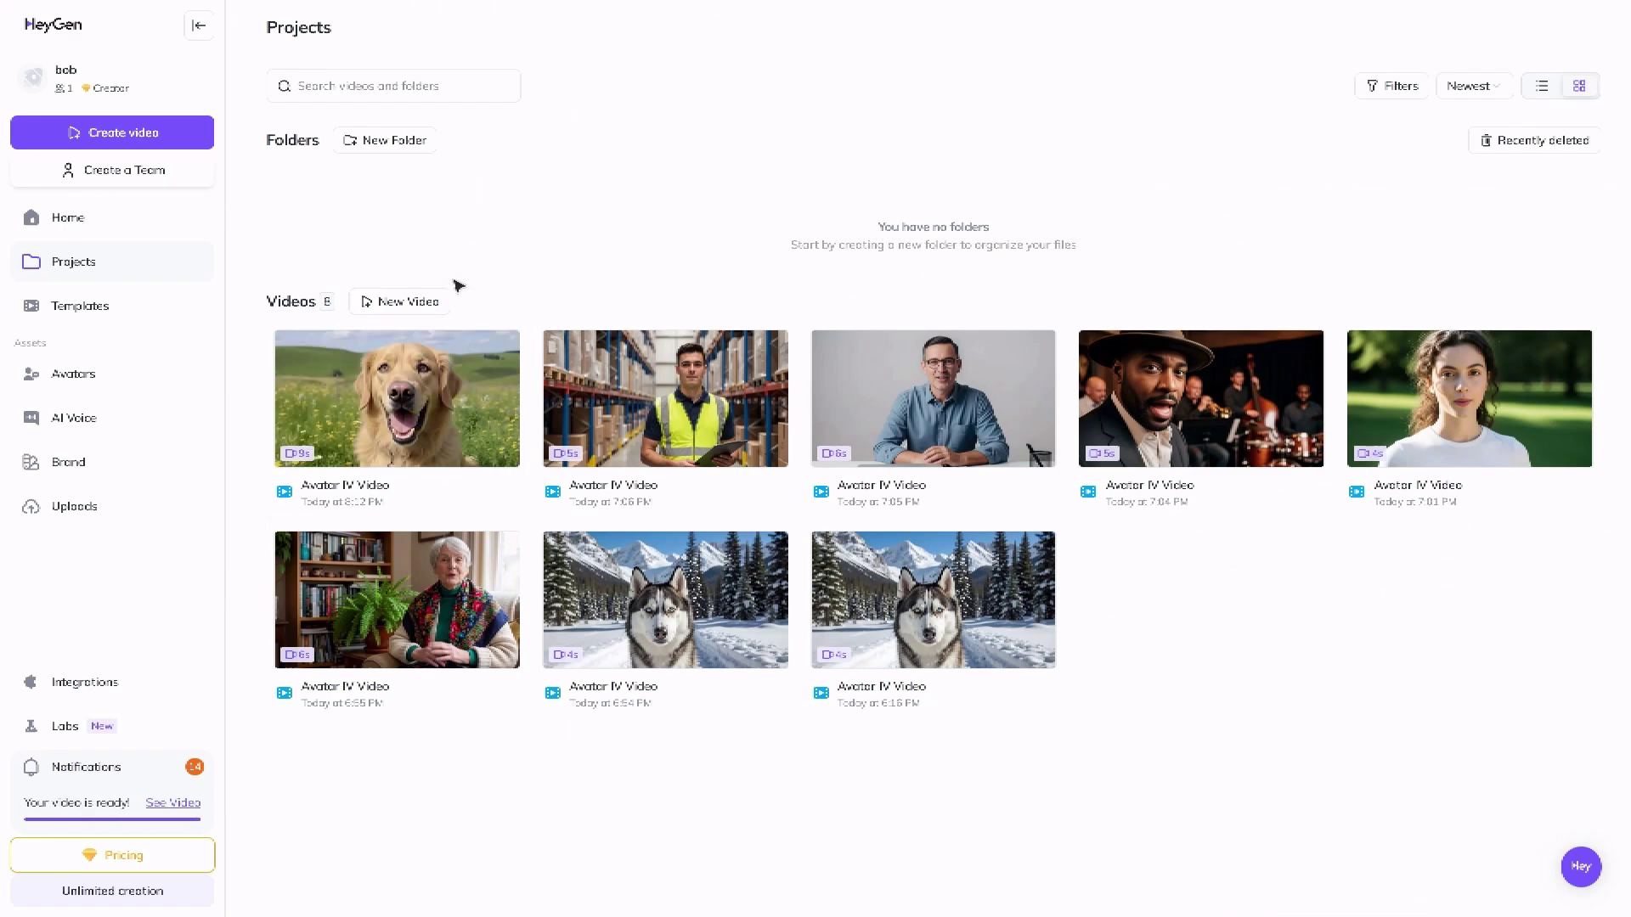
pyautogui.click(412, 413)
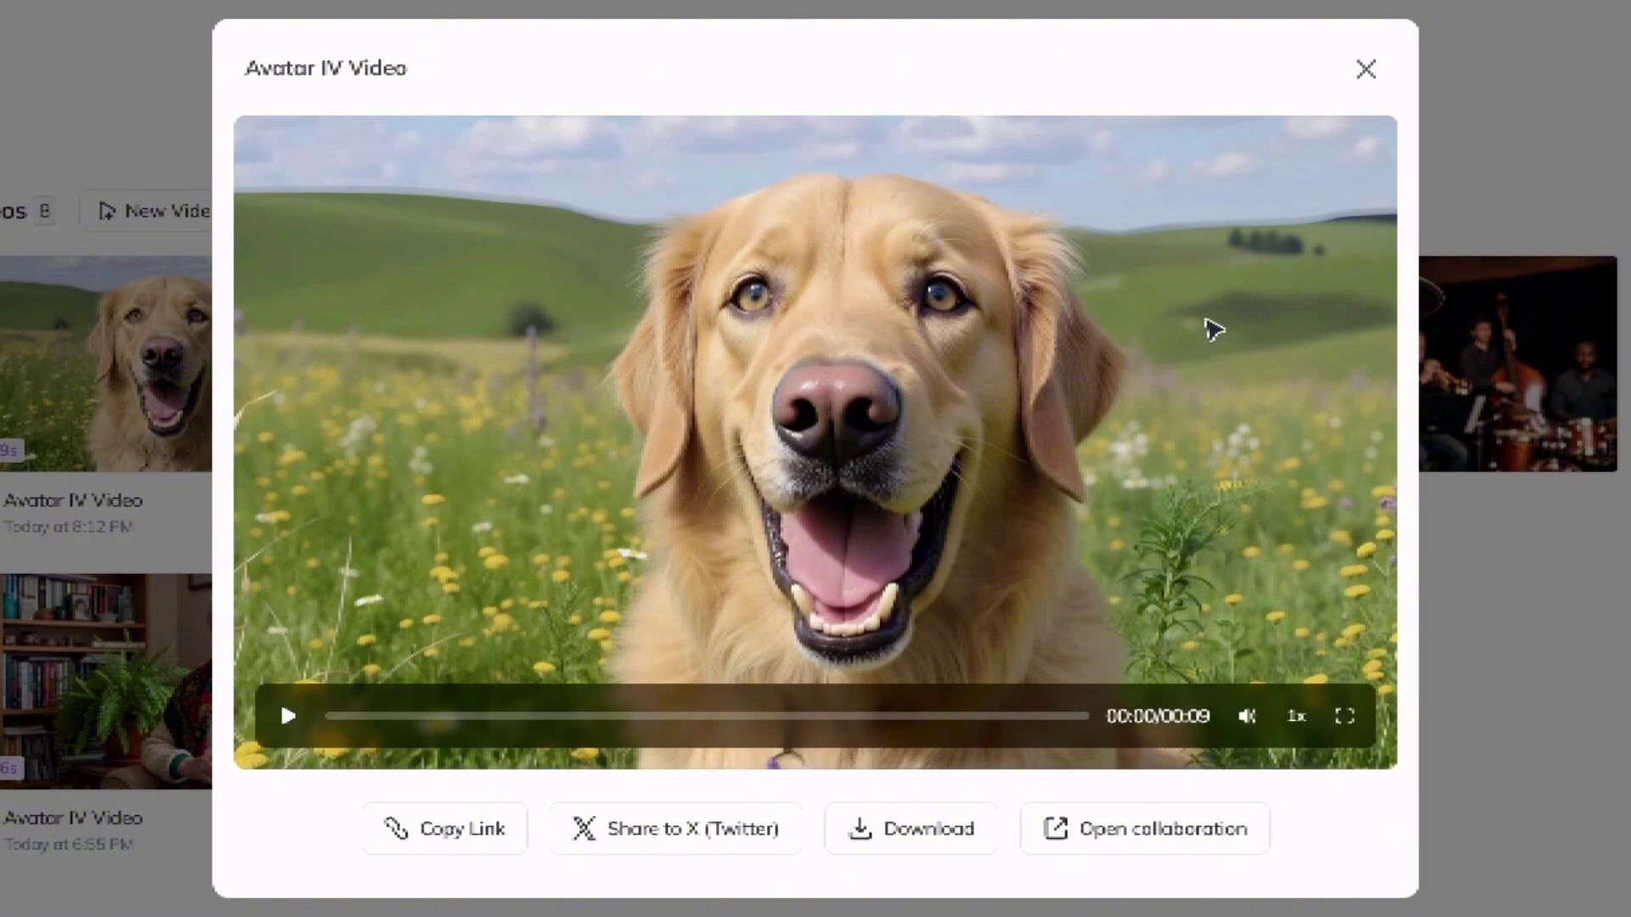
pyautogui.click(1367, 70)
pyautogui.click(792, 276)
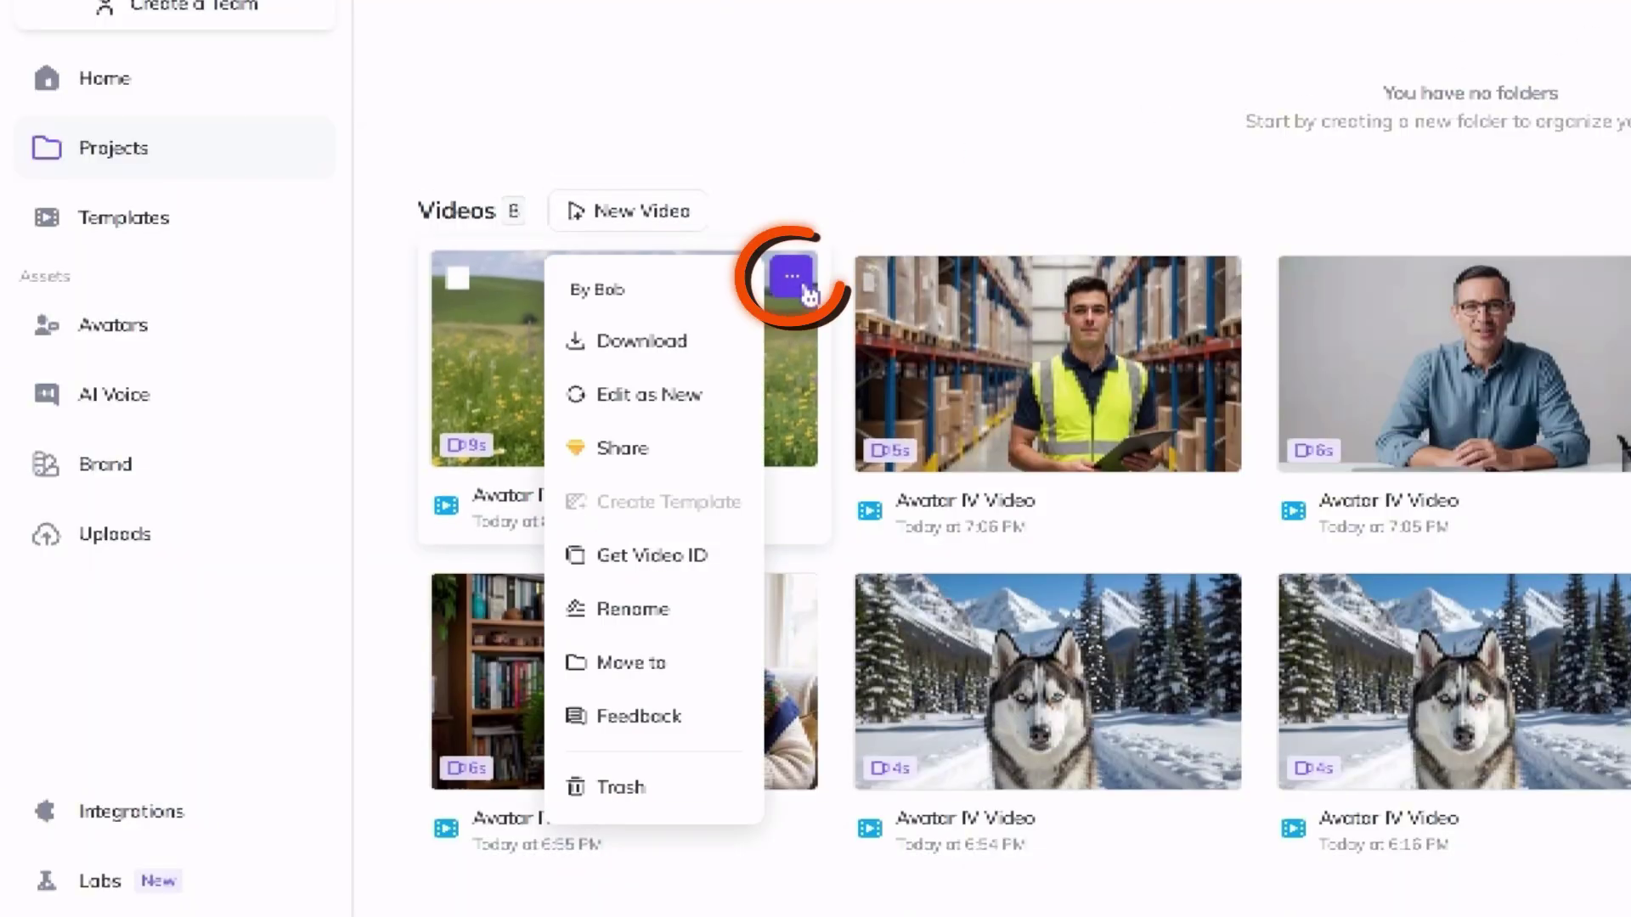
# Step: Start a new landscape video from the dog video and browse the avatar list
pyautogui.click(682, 399)
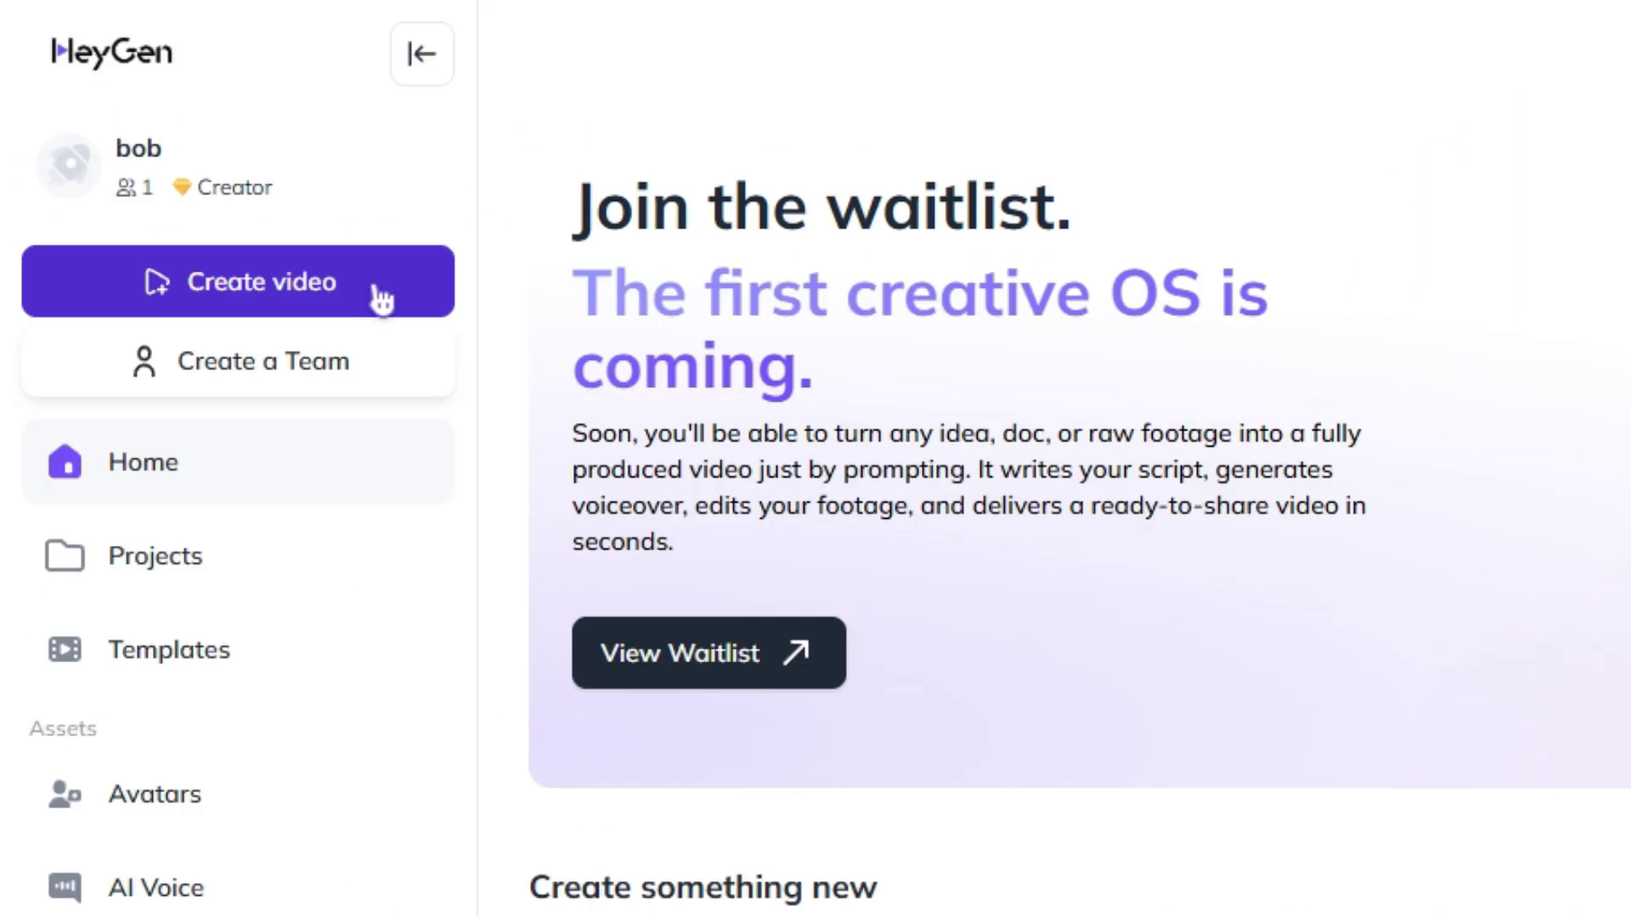
pyautogui.click(382, 299)
pyautogui.click(976, 539)
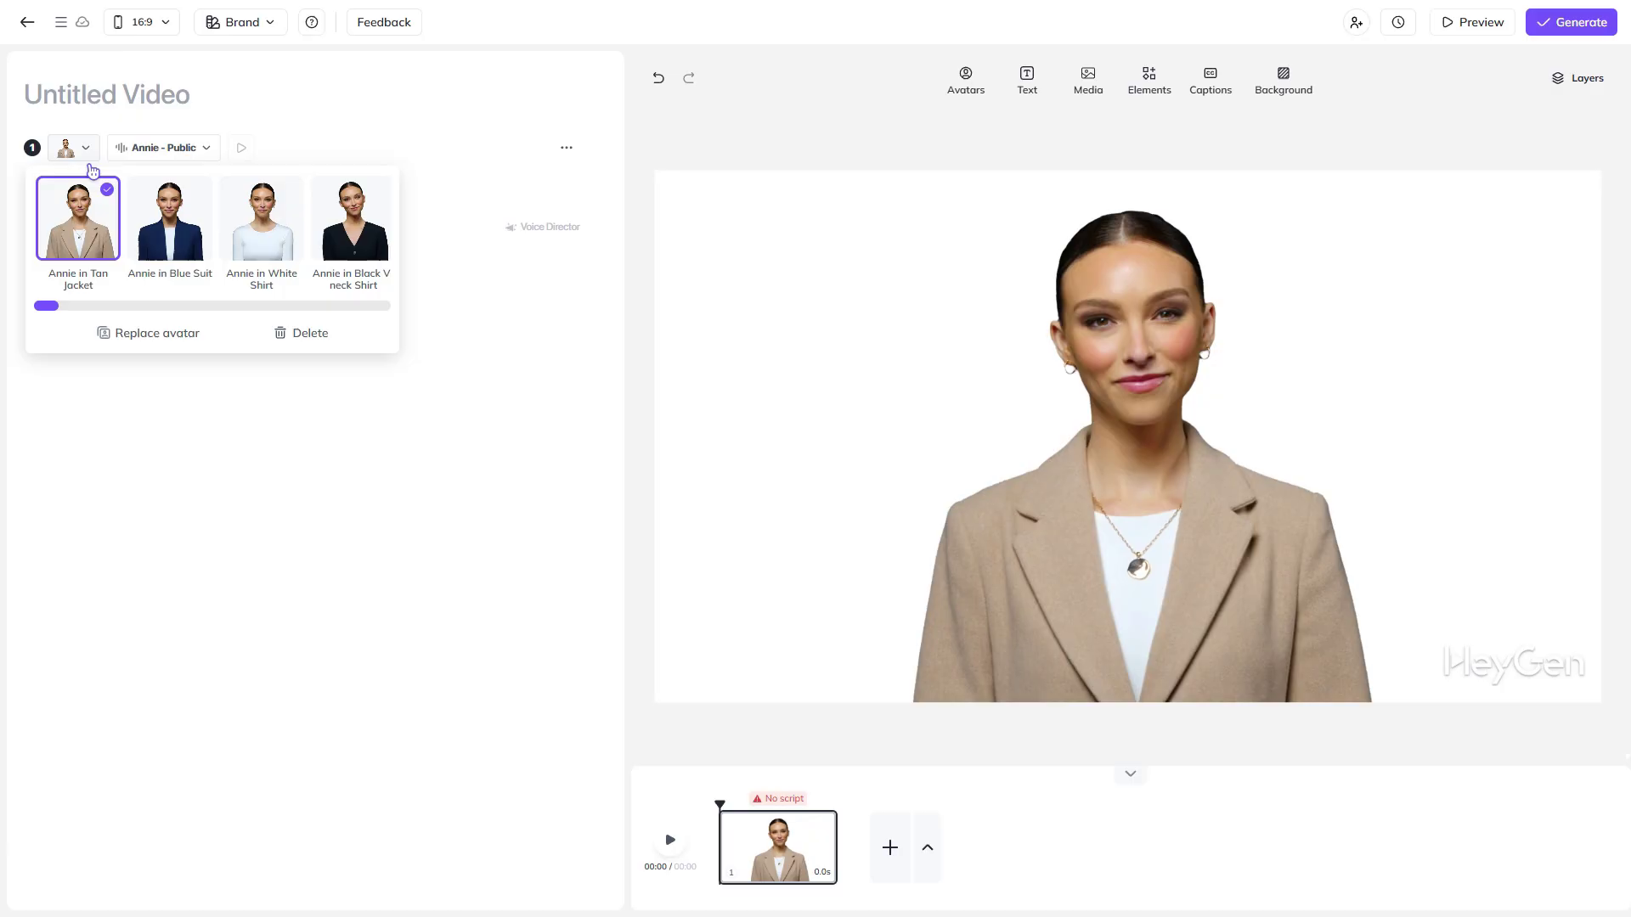
pyautogui.click(1129, 378)
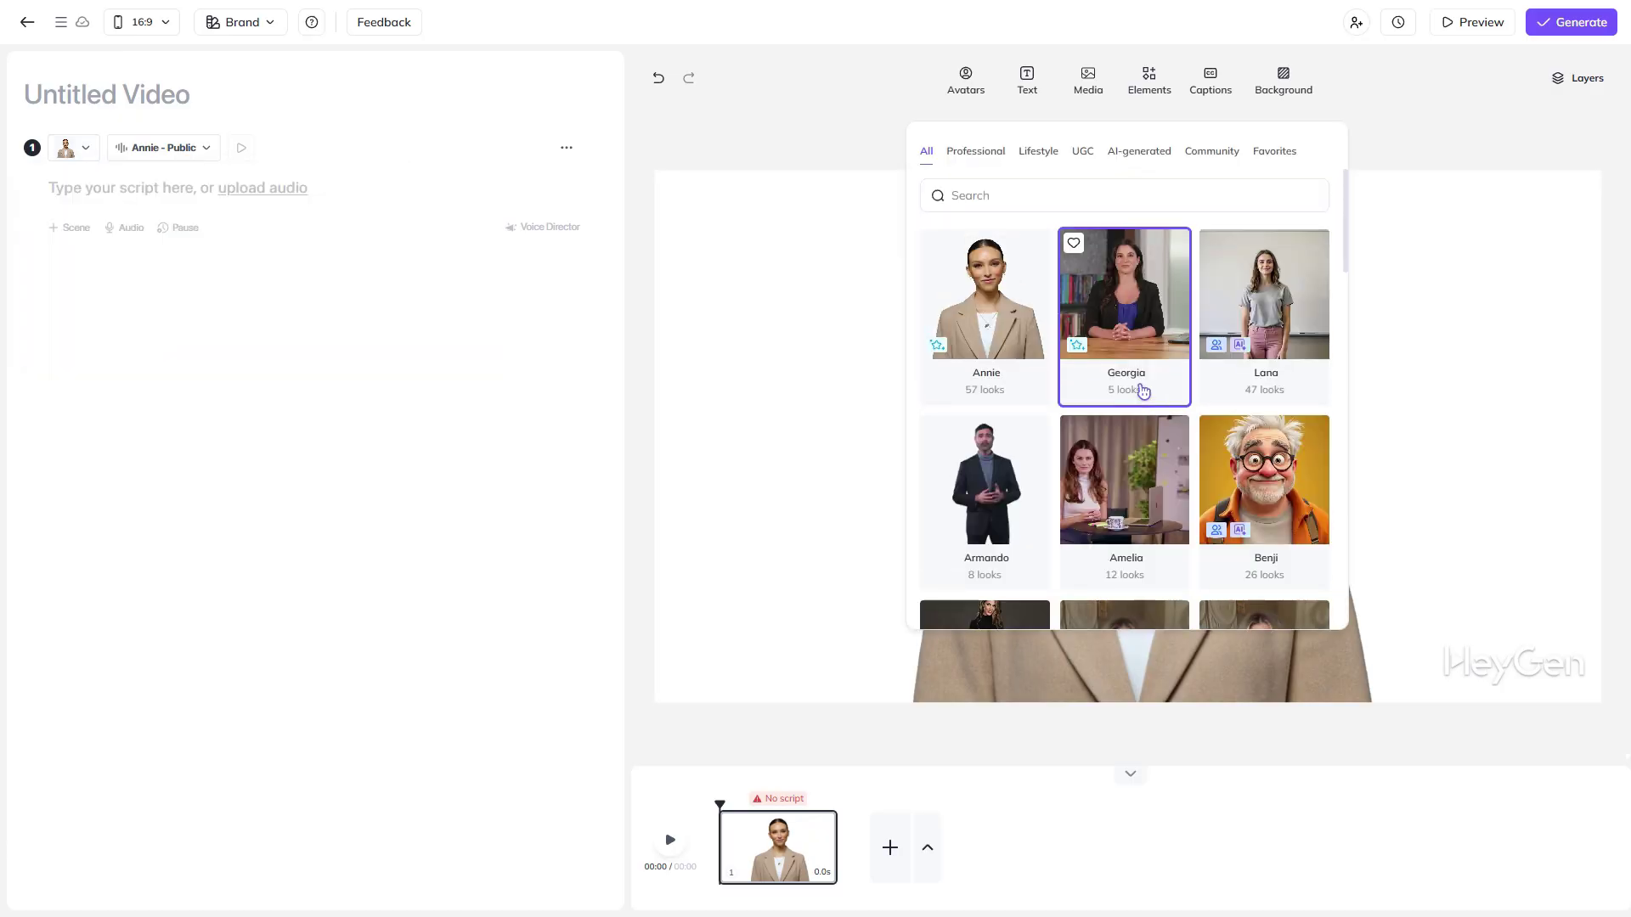
pyautogui.scroll(-15, 1144, 391)
pyautogui.scroll(-3, 1146, 399)
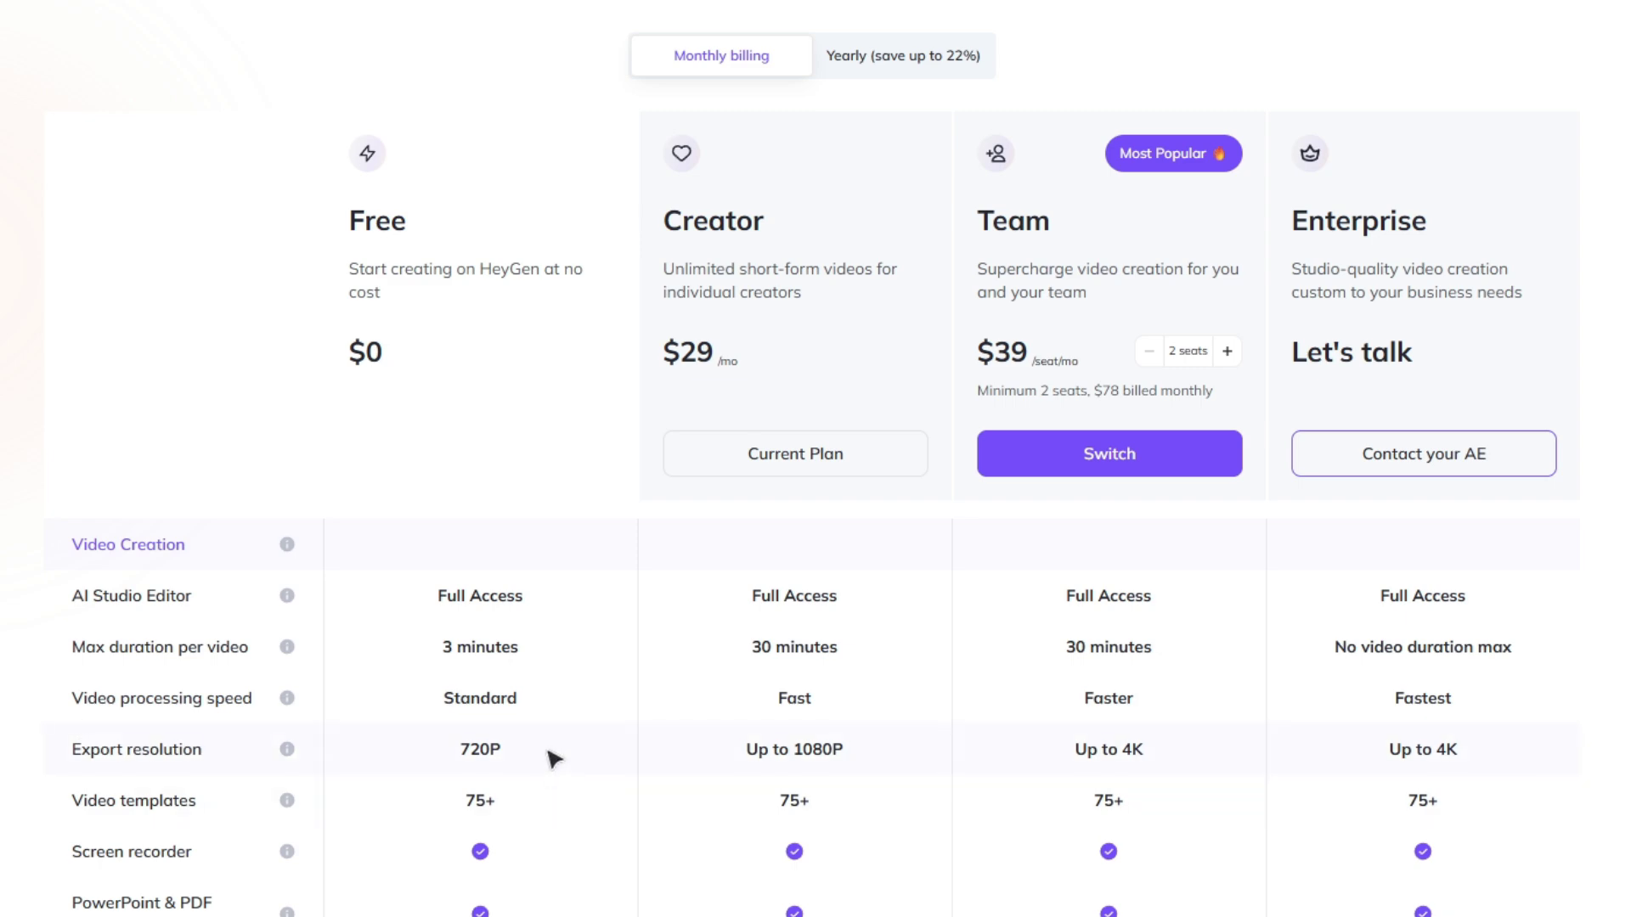
# Step: Review the plan comparison table and switch to yearly billing: Creator $24/mo, Team $30/seat/mo
pyautogui.scroll(-3, 554, 761)
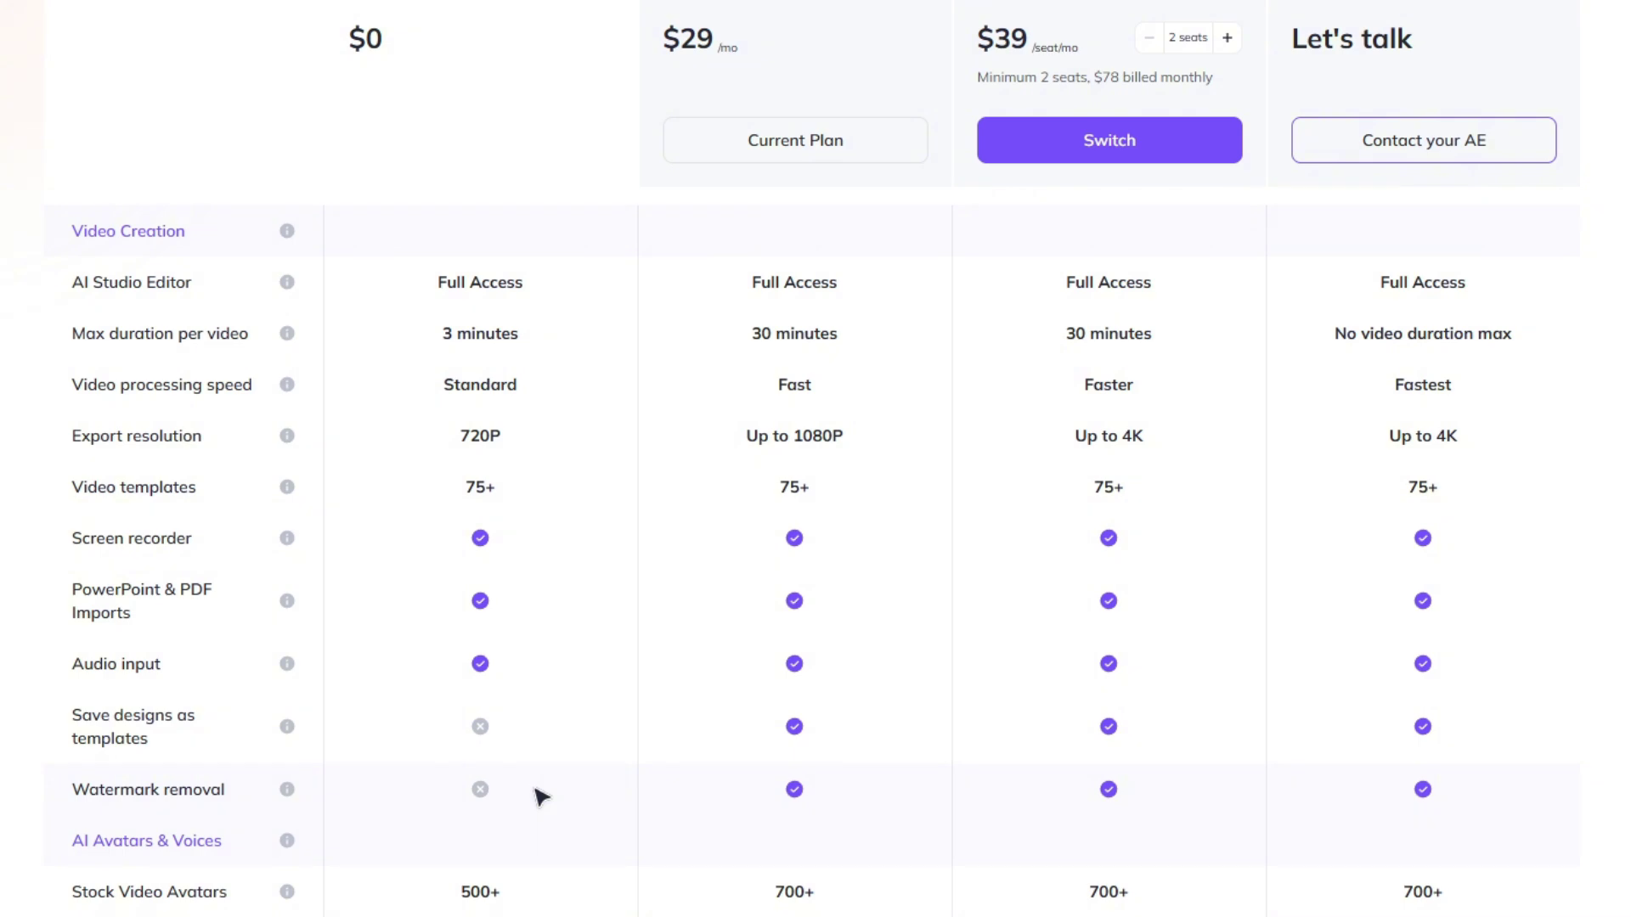
pyautogui.scroll(-6, 816, 561)
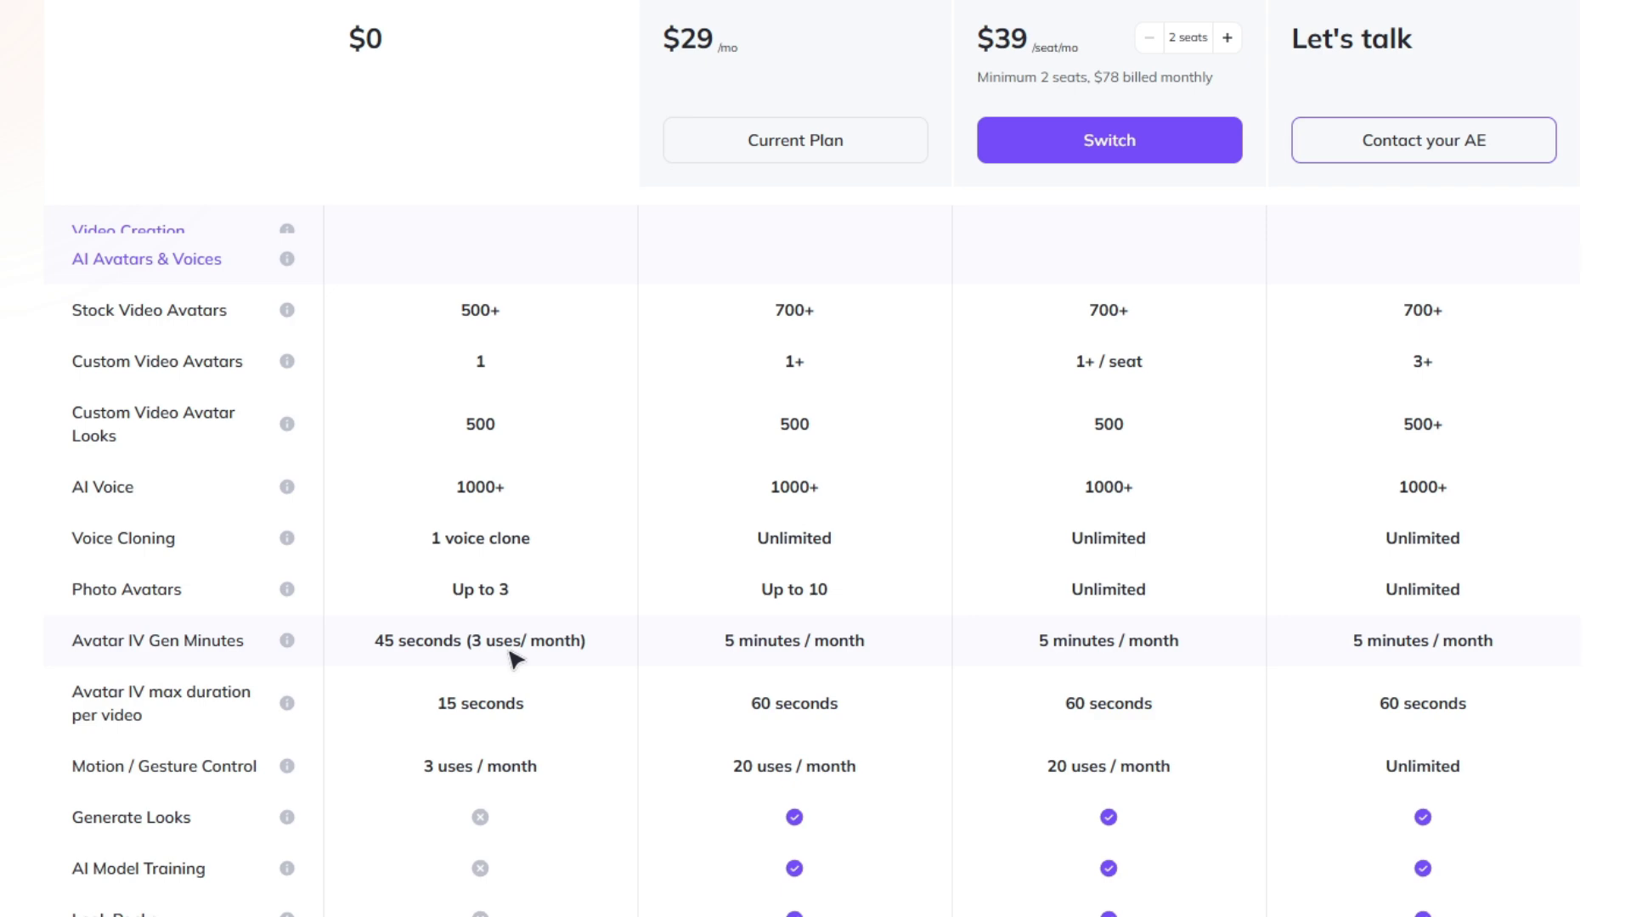
pyautogui.scroll(3, 513, 657)
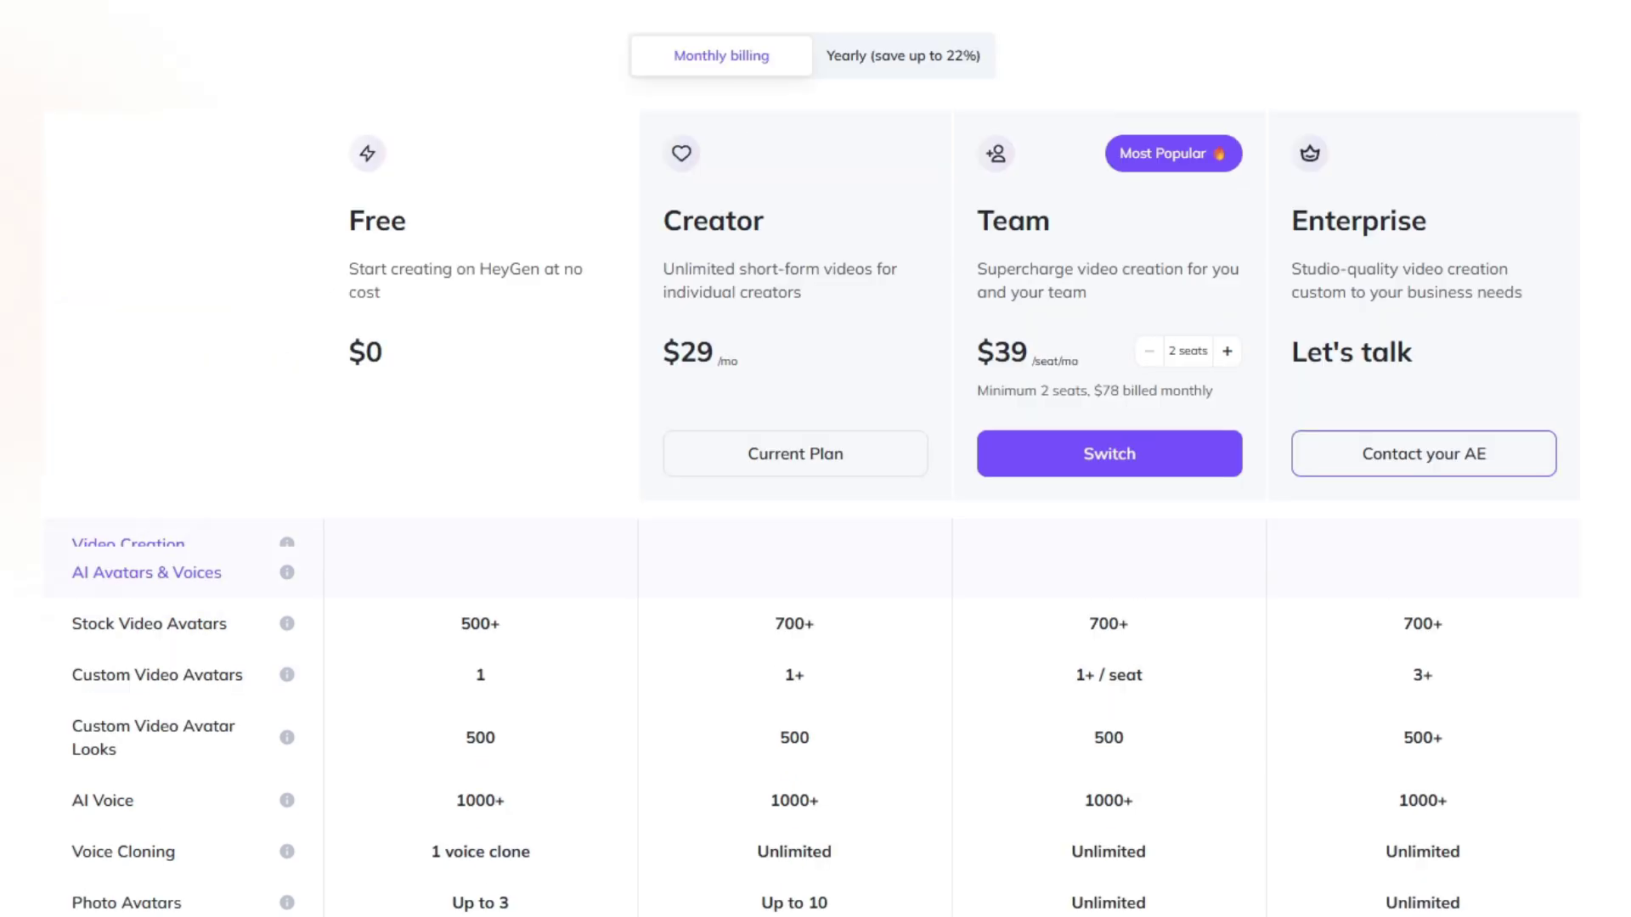
pyautogui.scroll(-3, 736, 629)
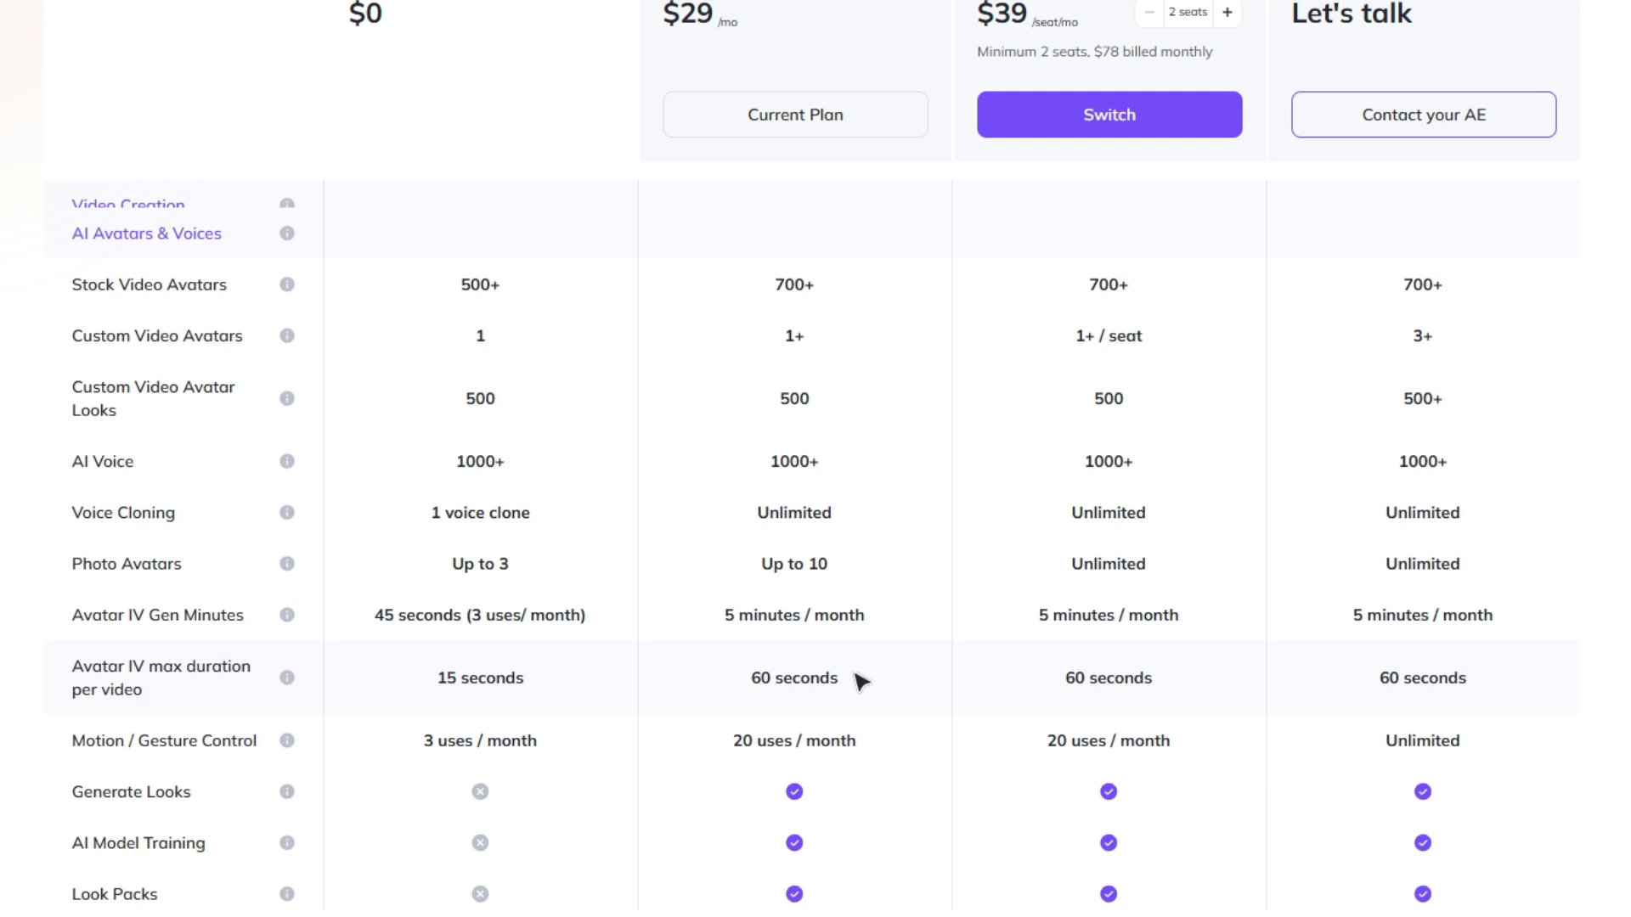
pyautogui.scroll(5, 877, 510)
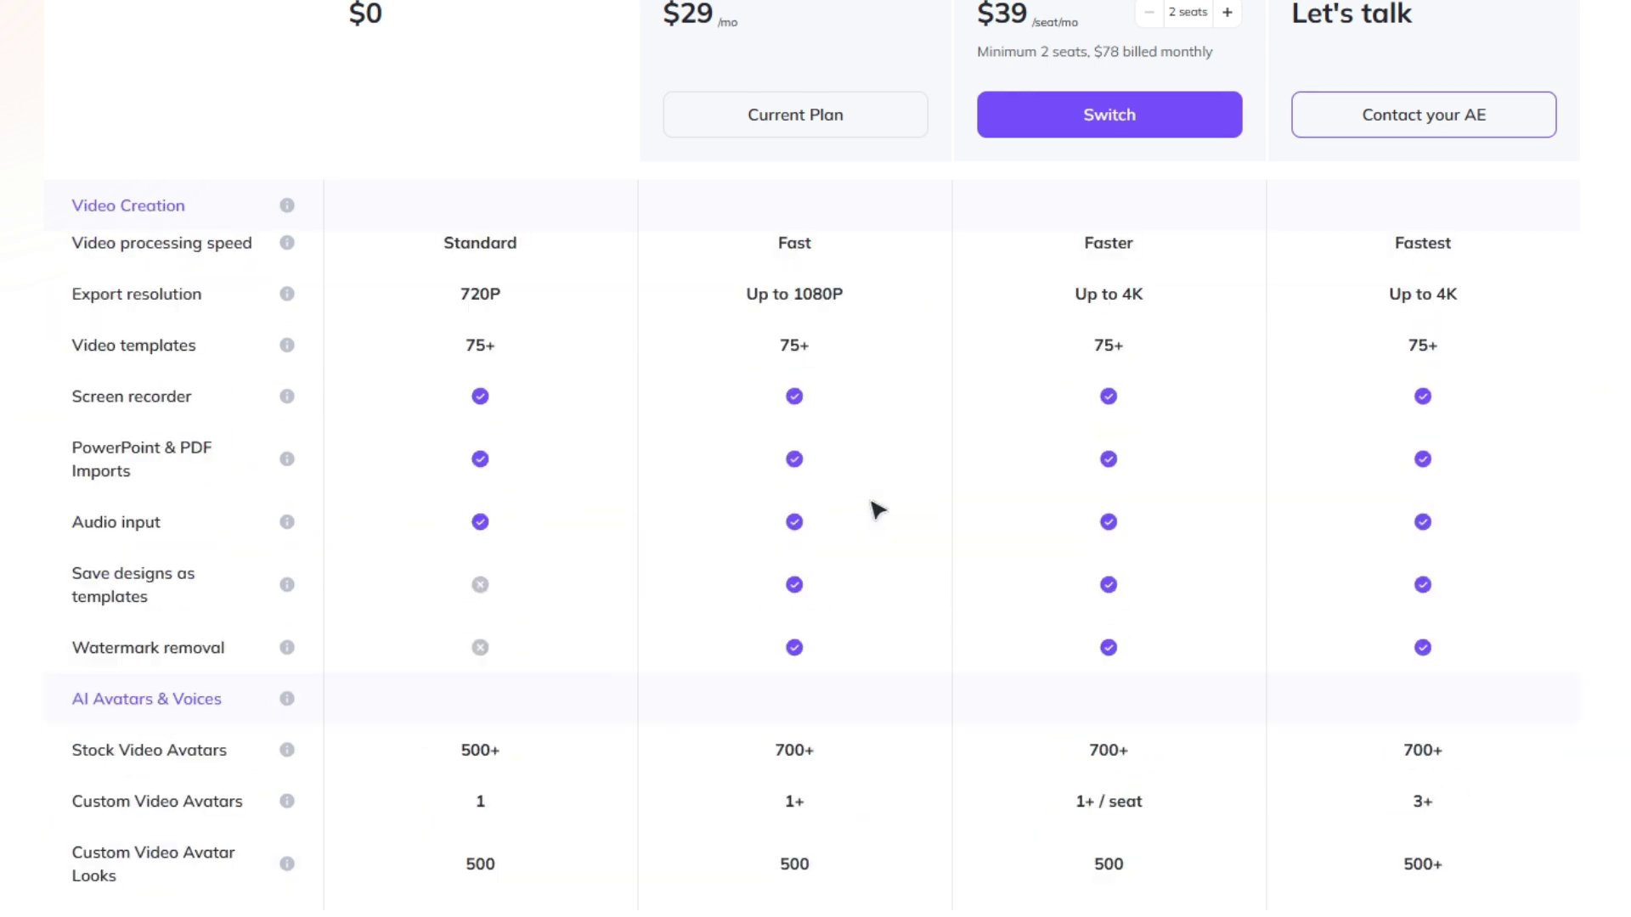
pyautogui.scroll(1, 863, 578)
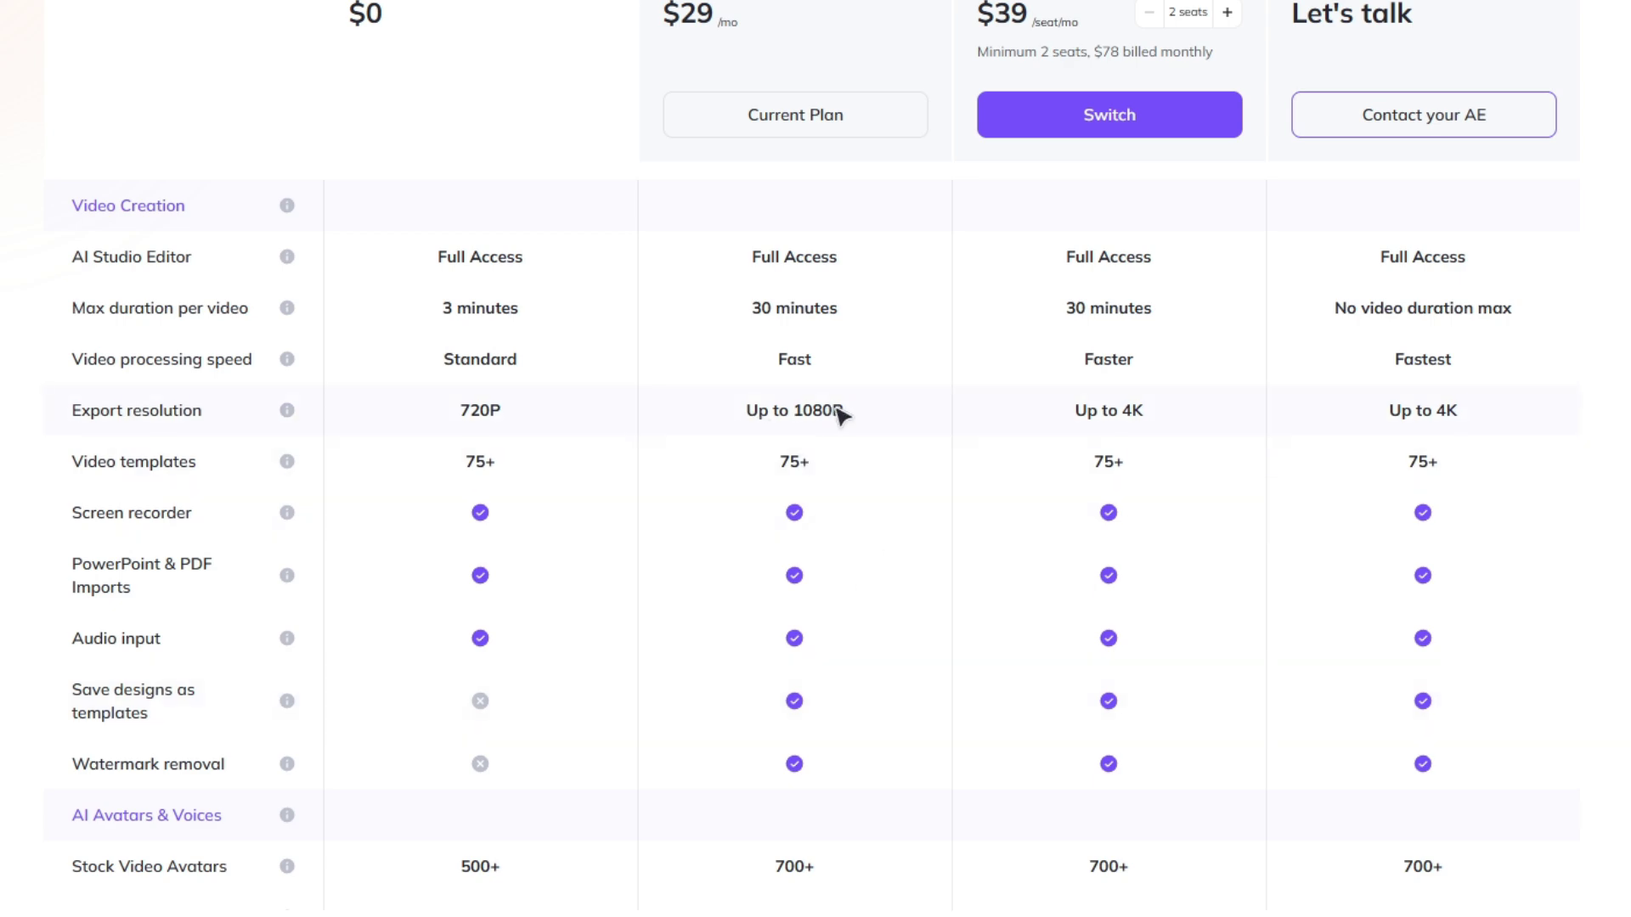
pyautogui.scroll(-4, 795, 411)
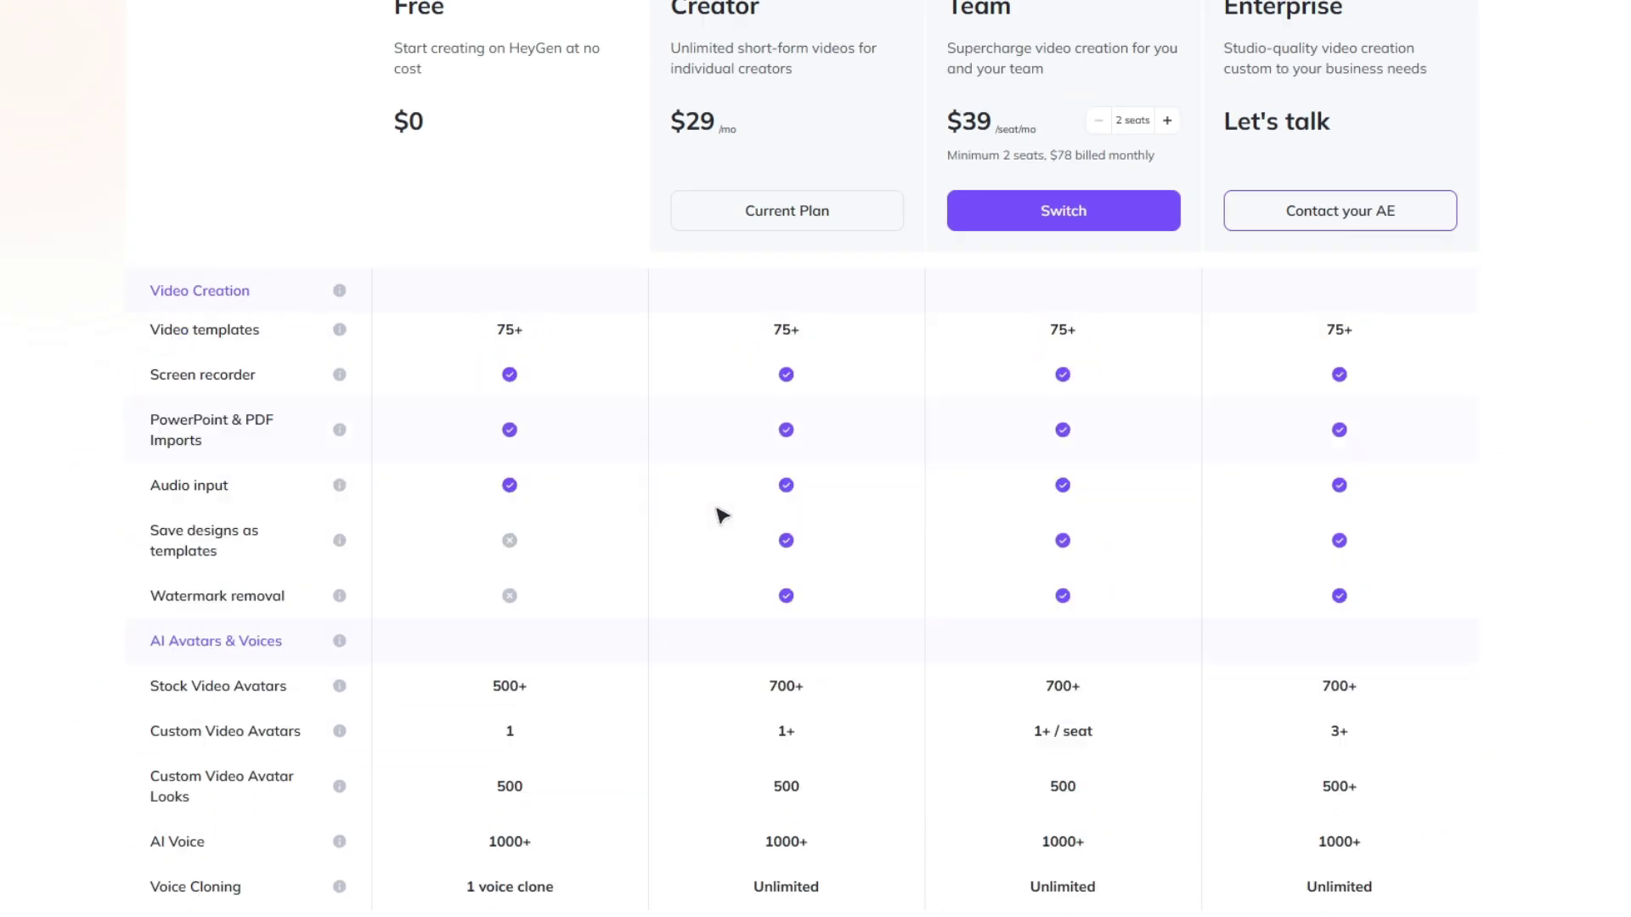
pyautogui.scroll(-7, 721, 514)
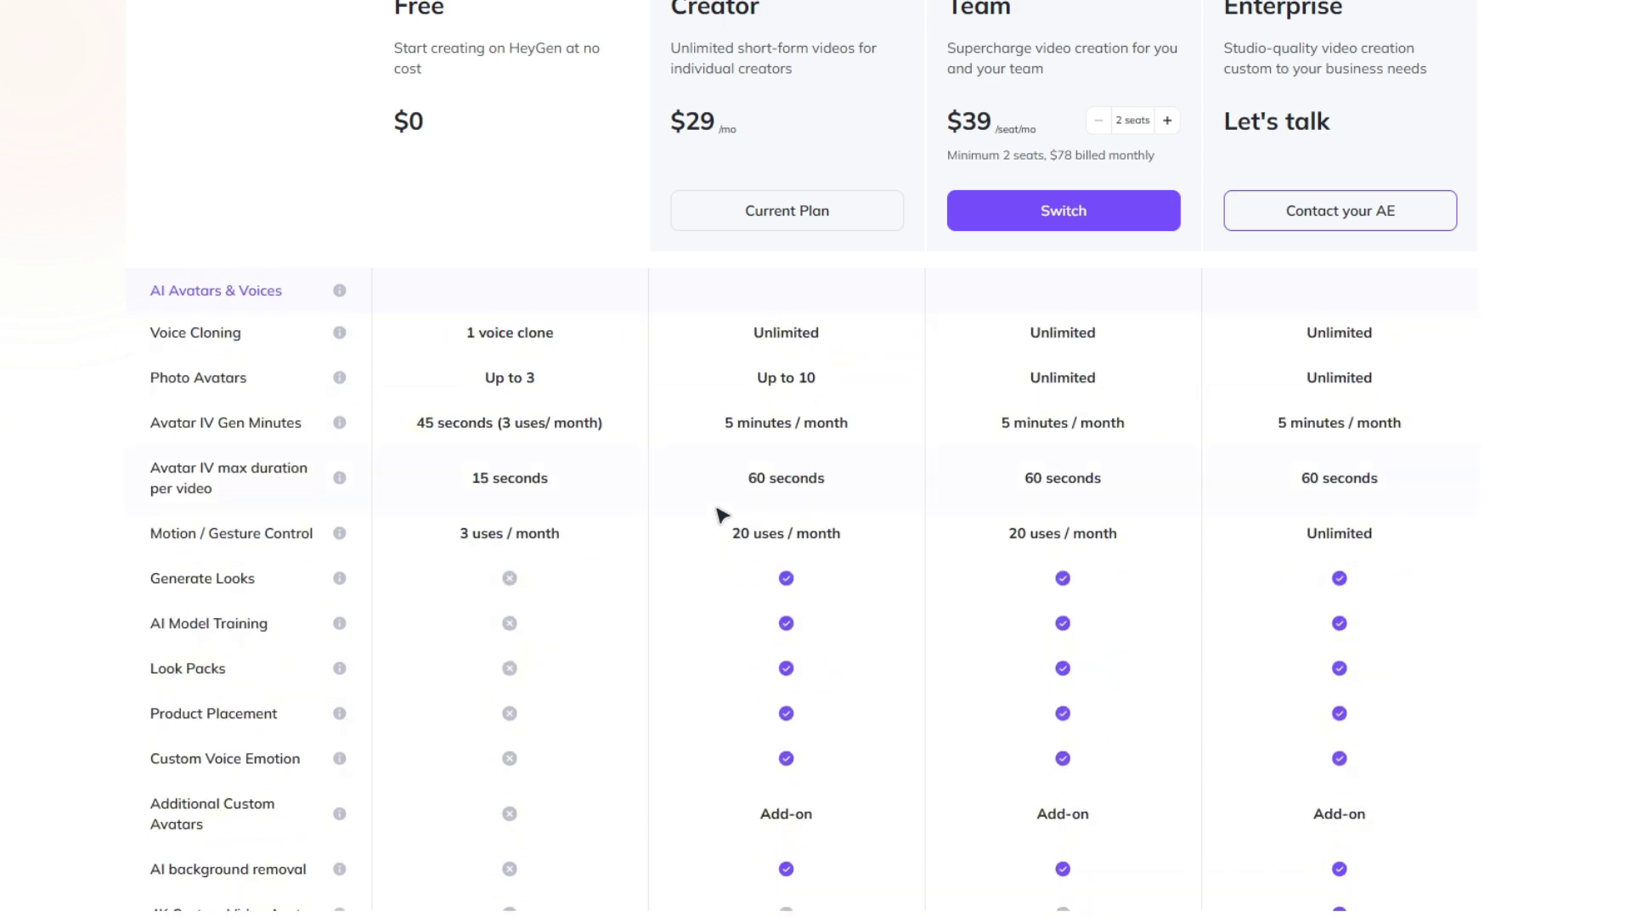
pyautogui.scroll(-5, 716, 510)
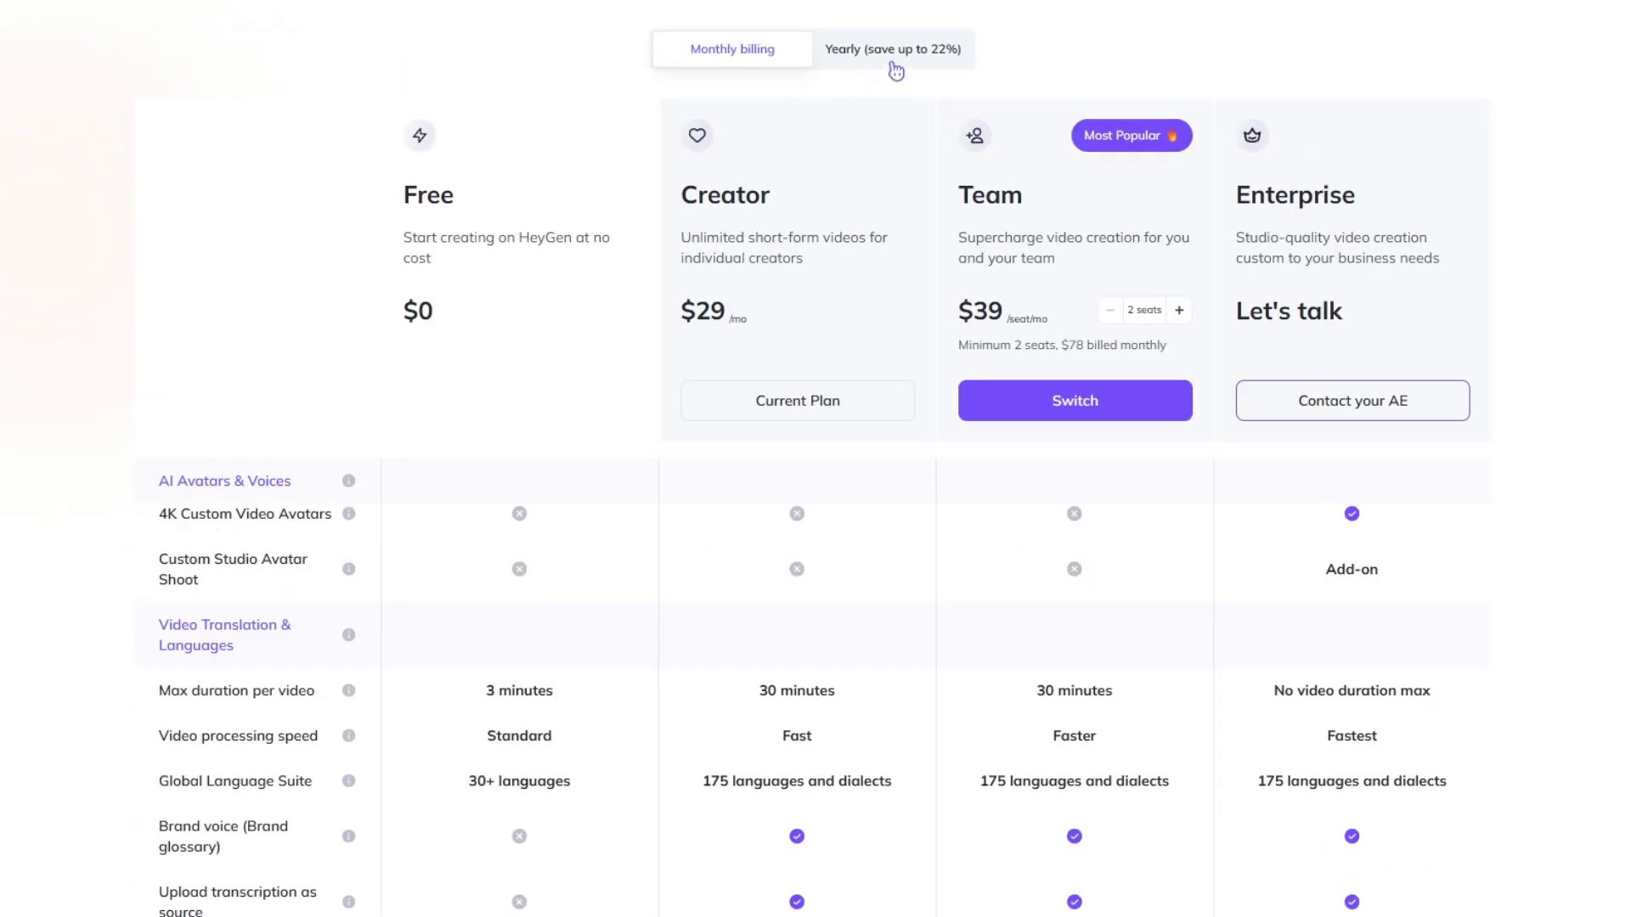
pyautogui.click(895, 66)
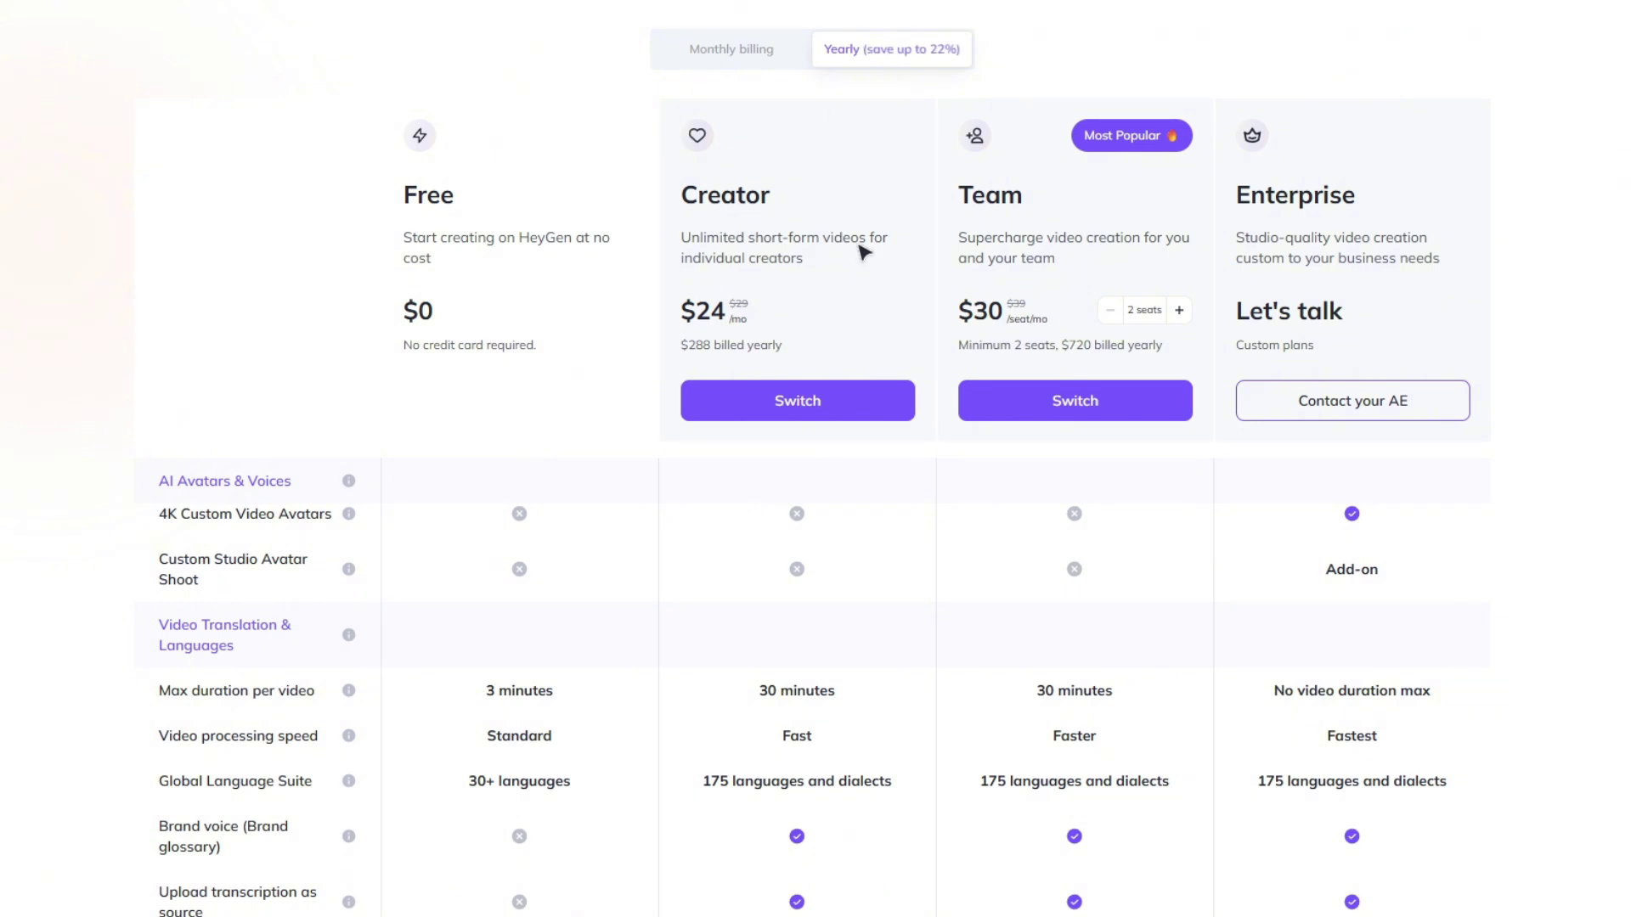